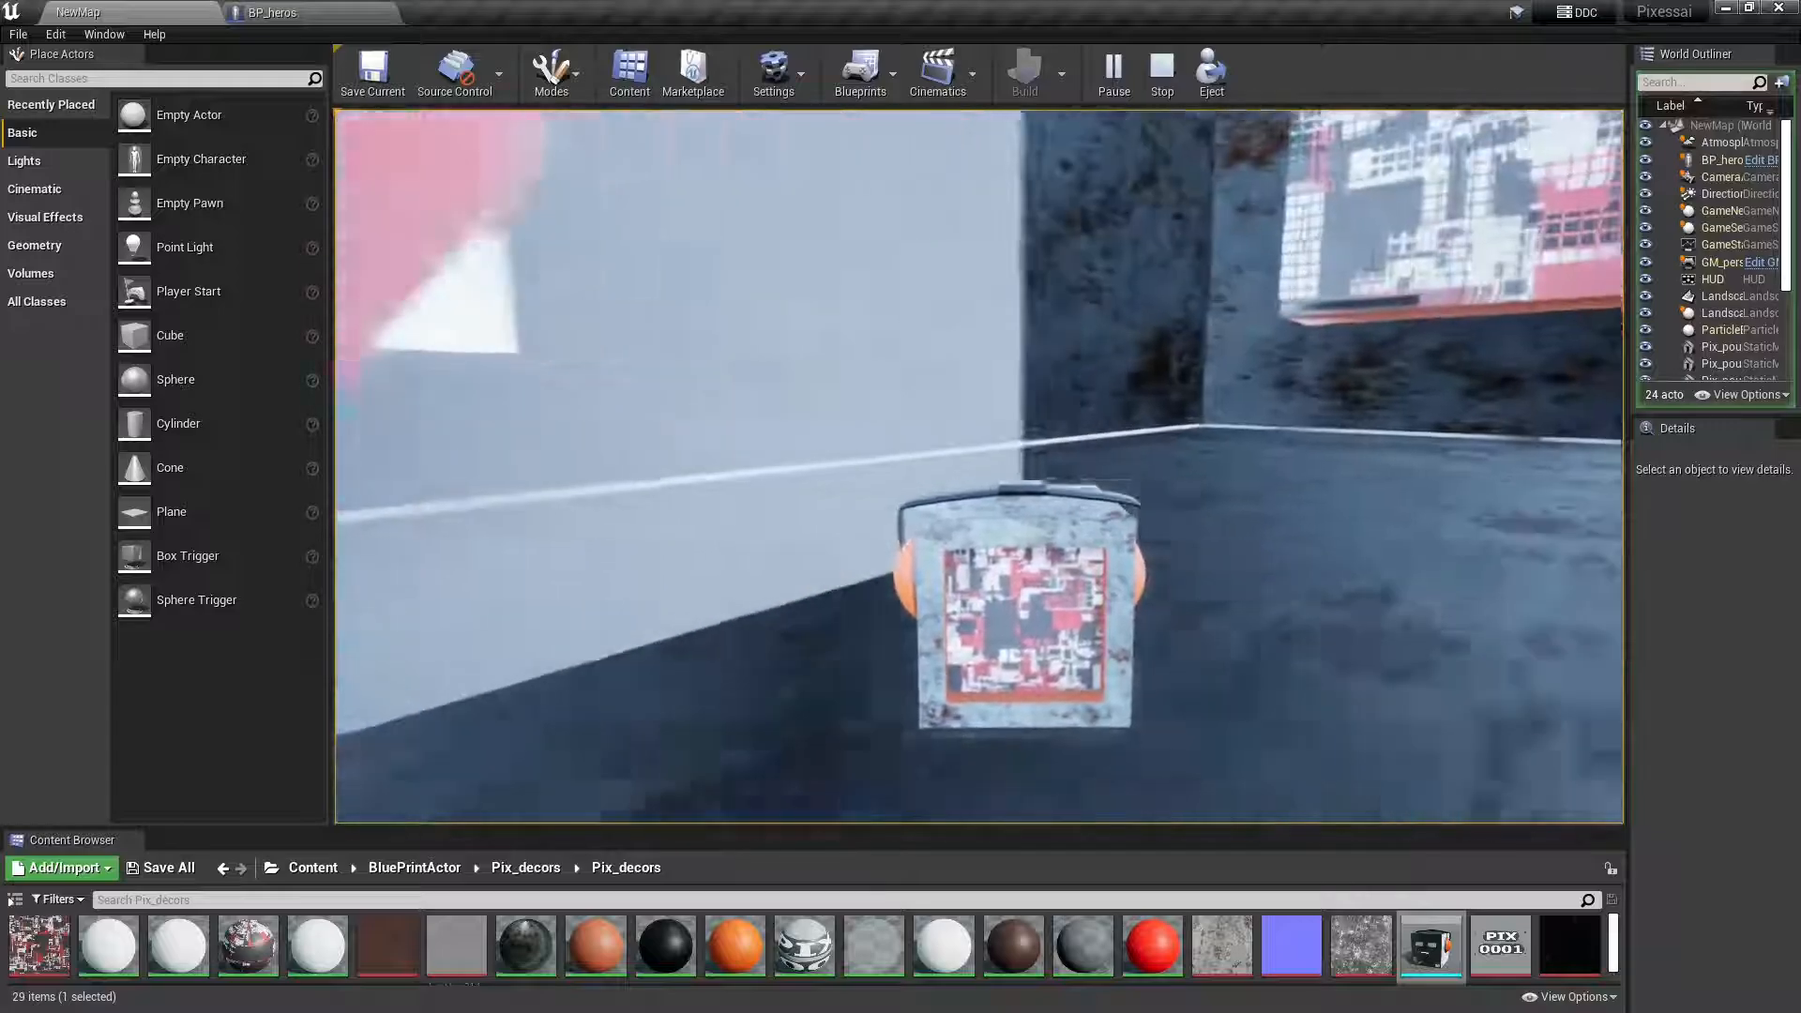
# Step: Walk the character through and around the hollow robot-head scenery in the running level, and end the play session
pyautogui.press('w')
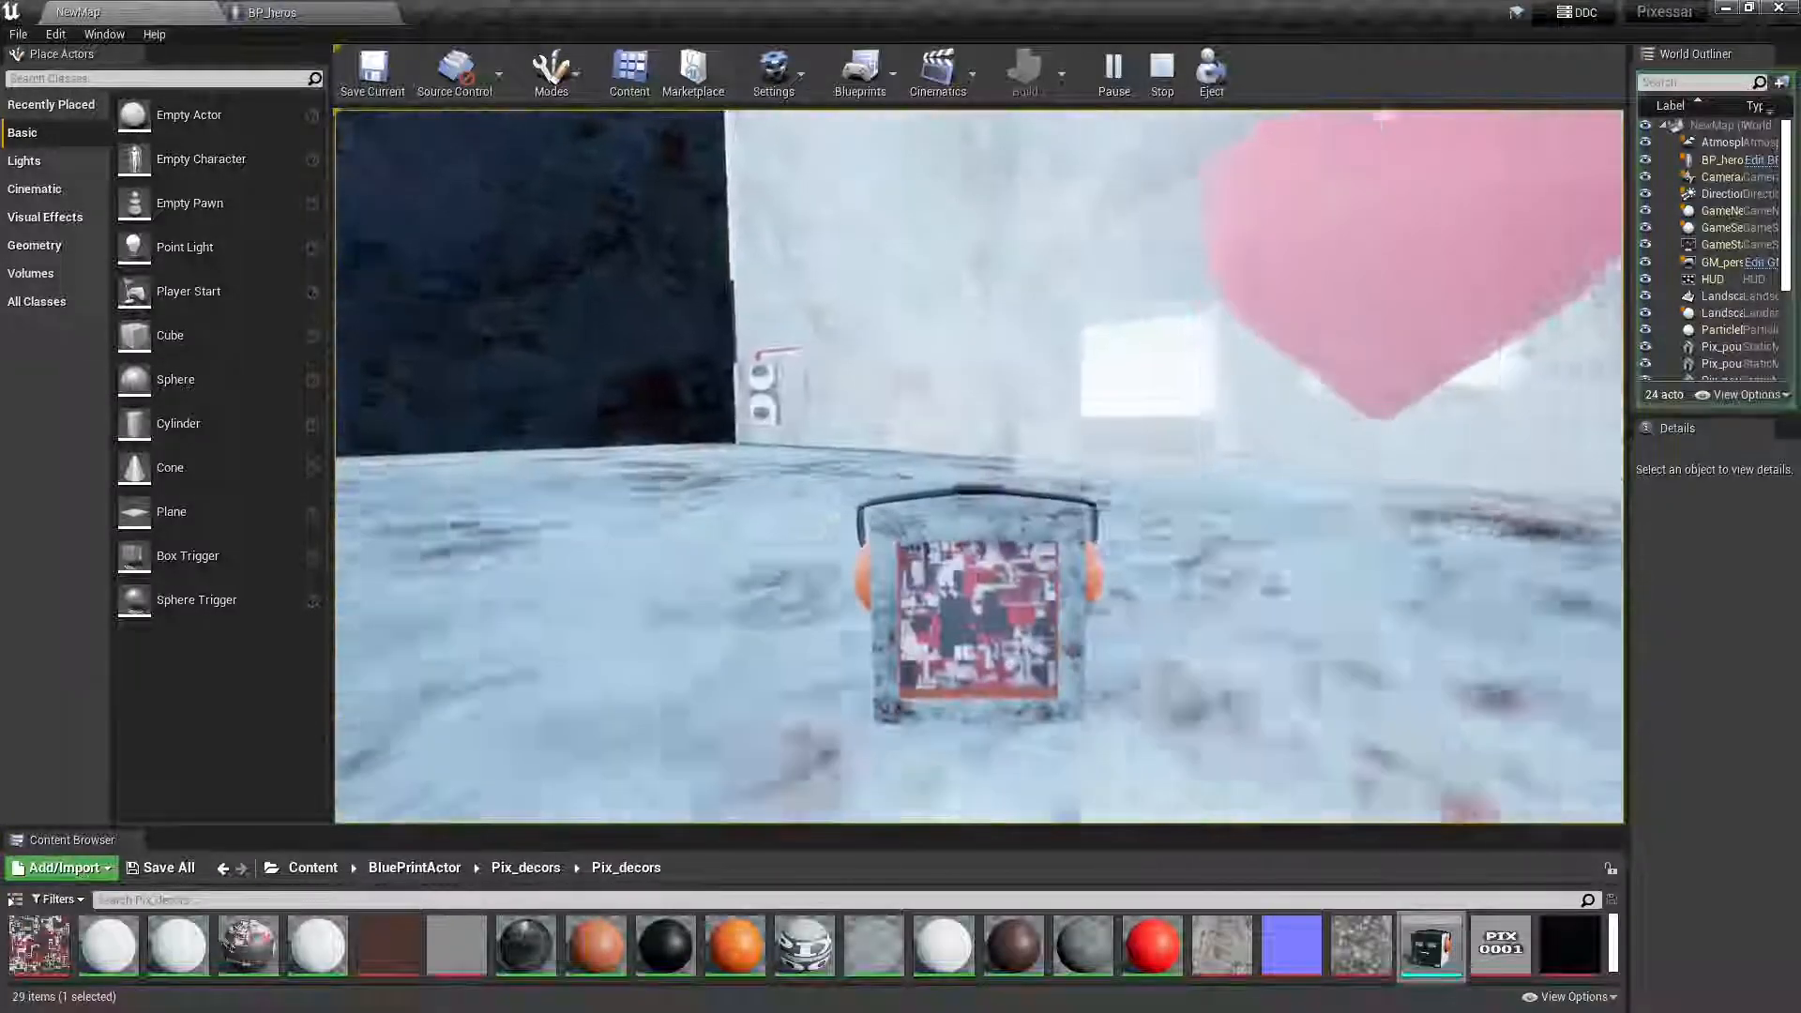
pyautogui.press('w')
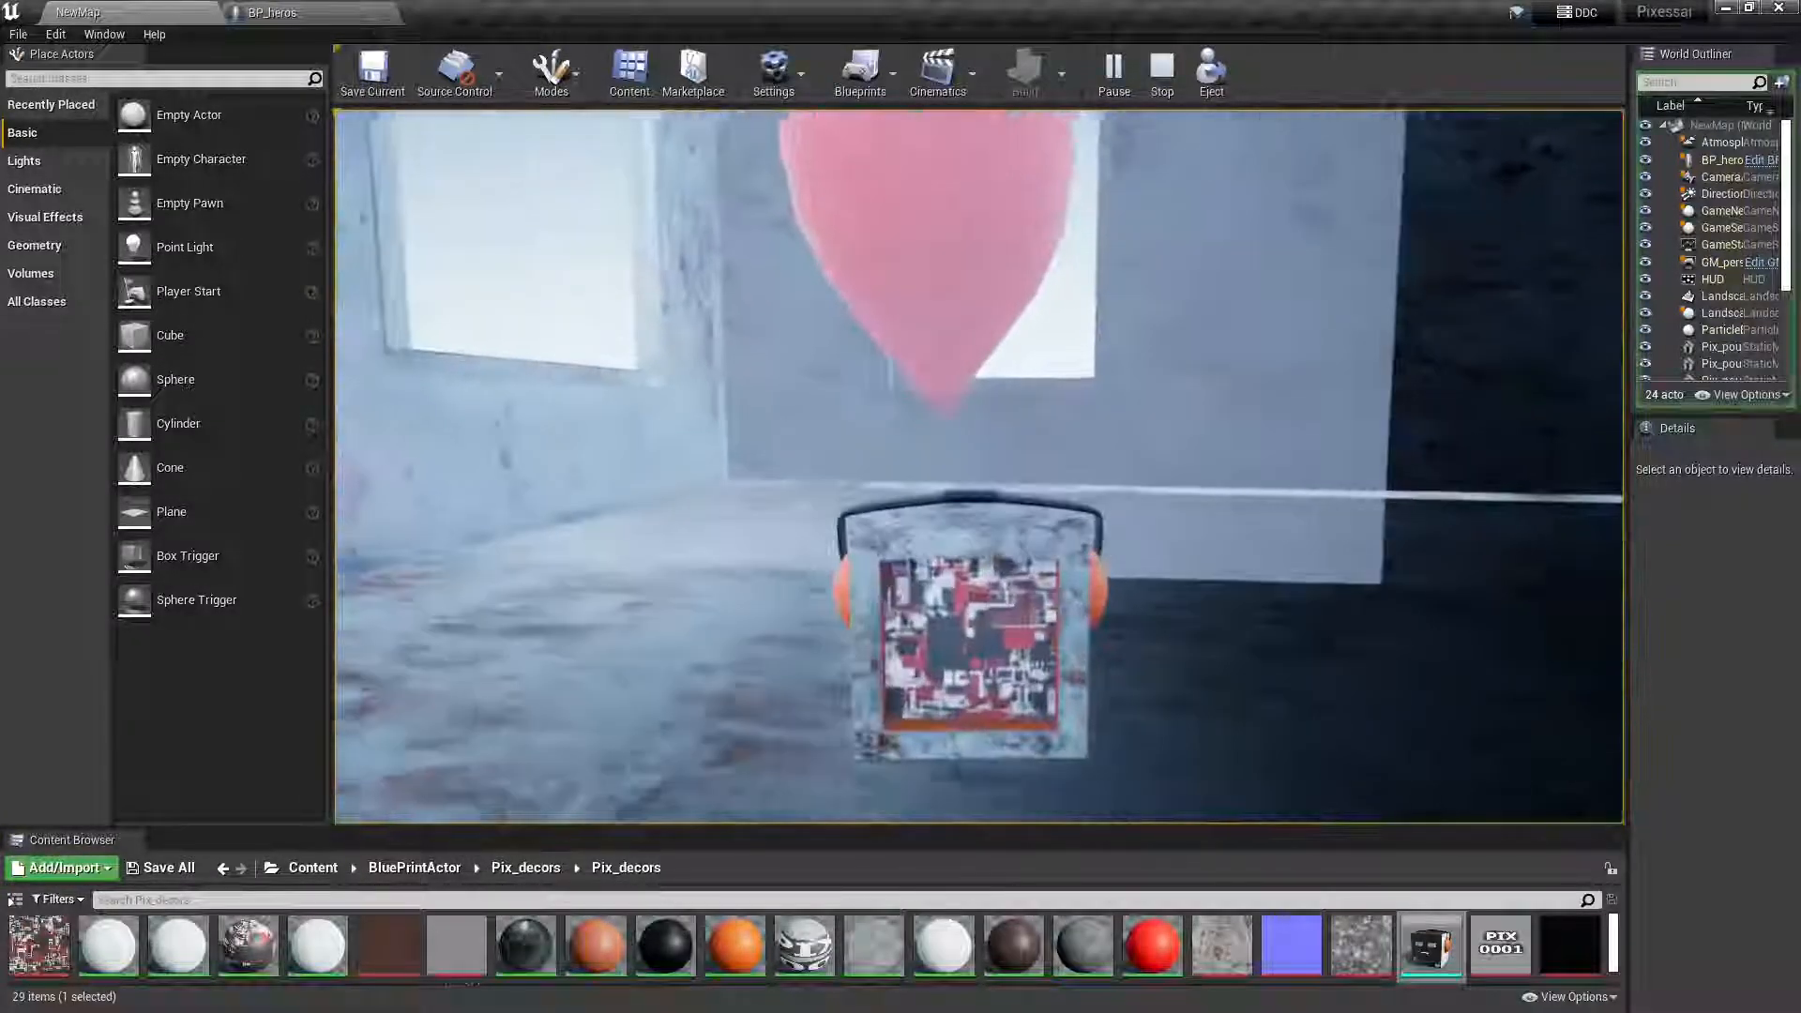
pyautogui.press('w')
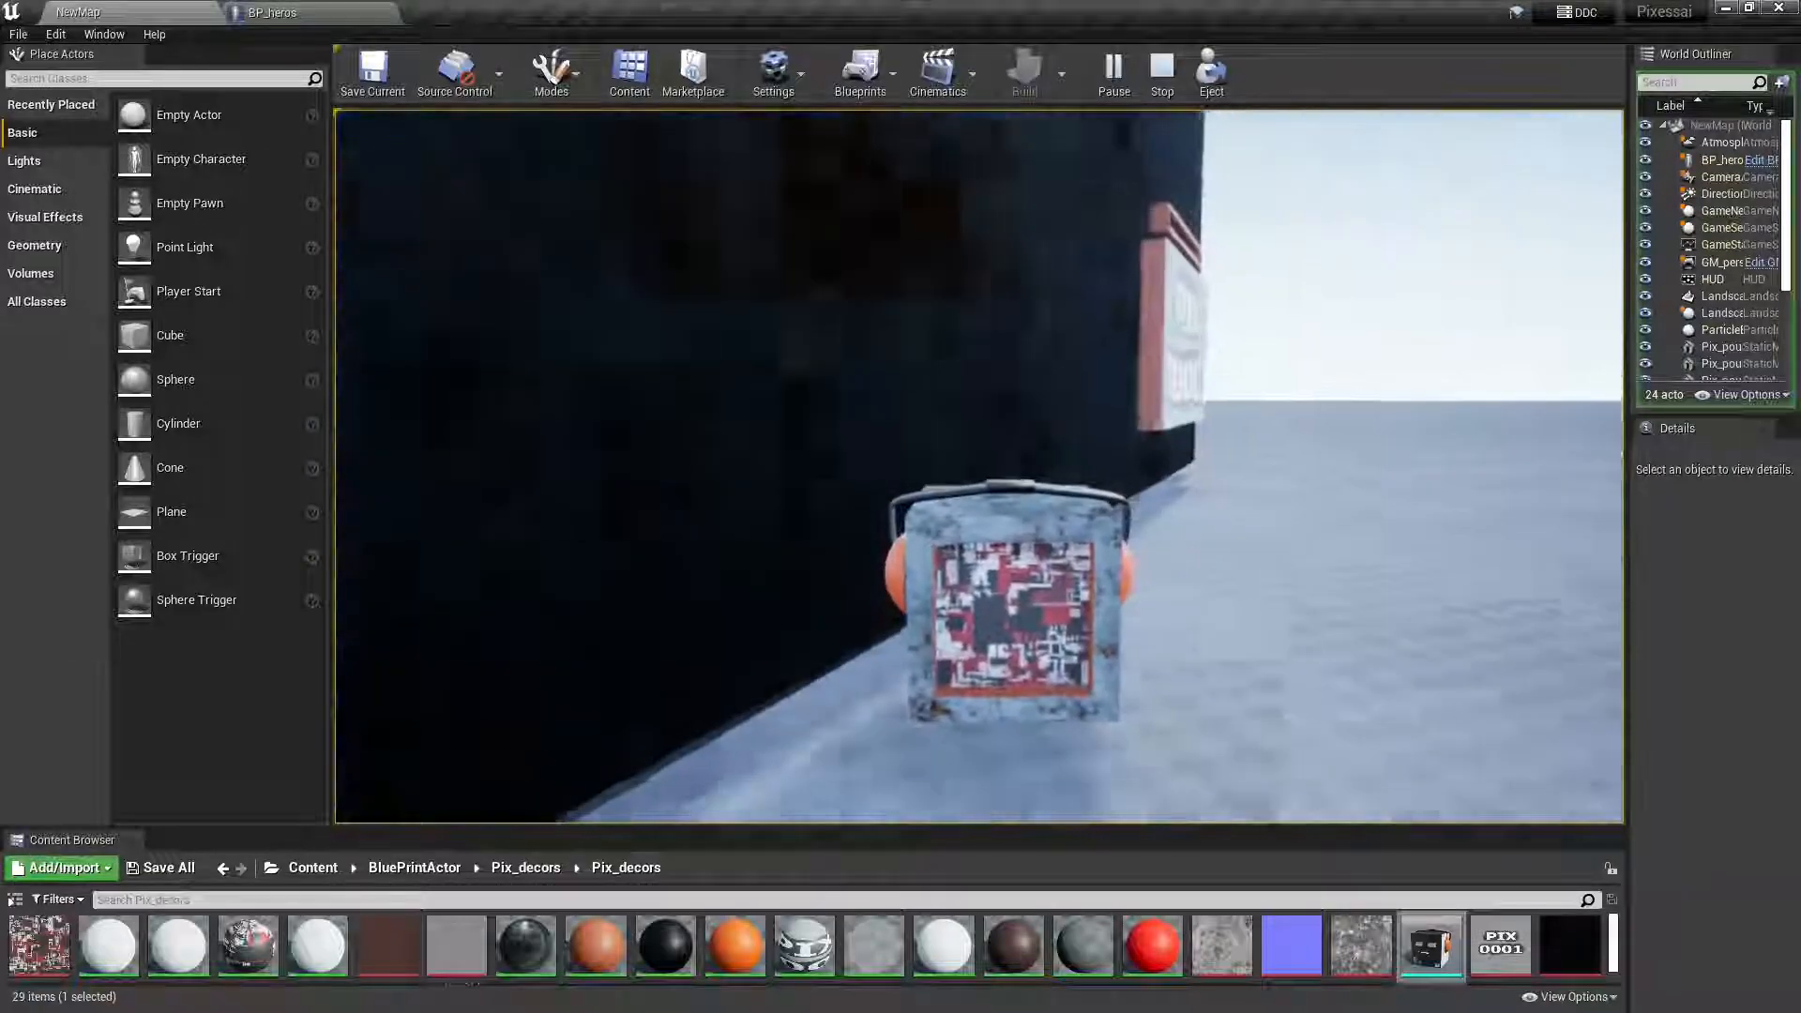
pyautogui.press('w')
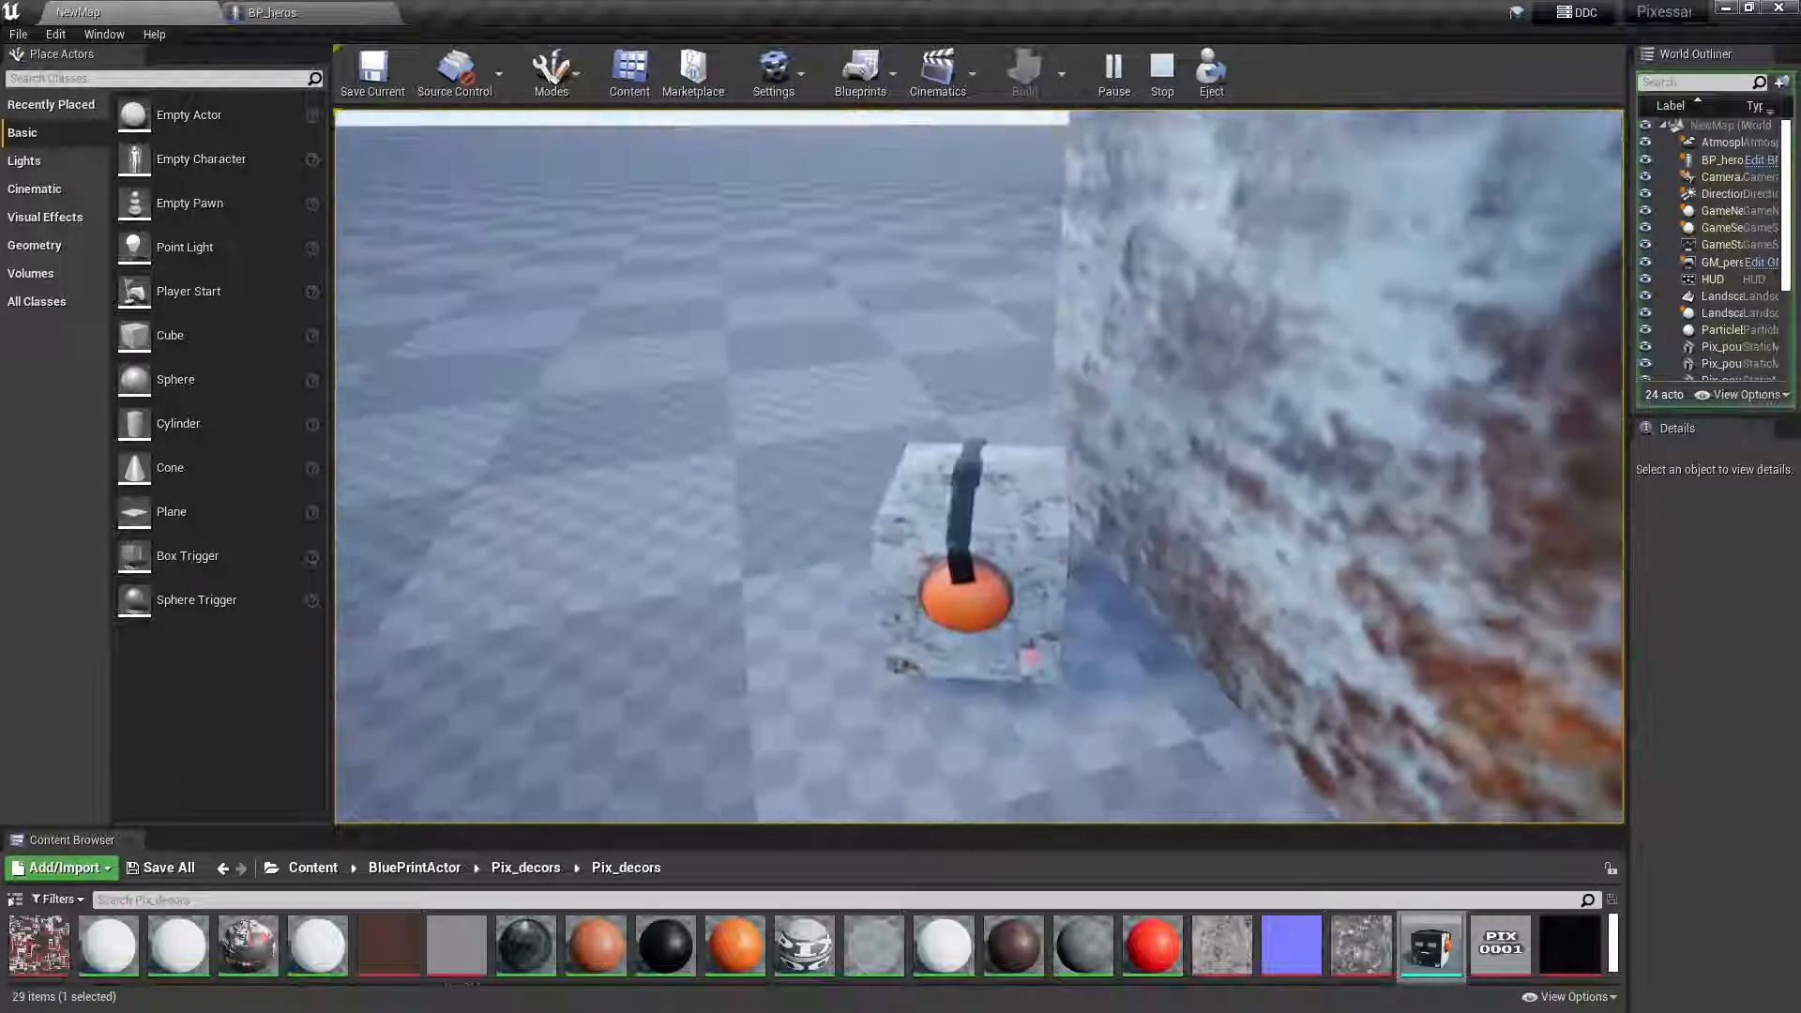
pyautogui.press('Escape')
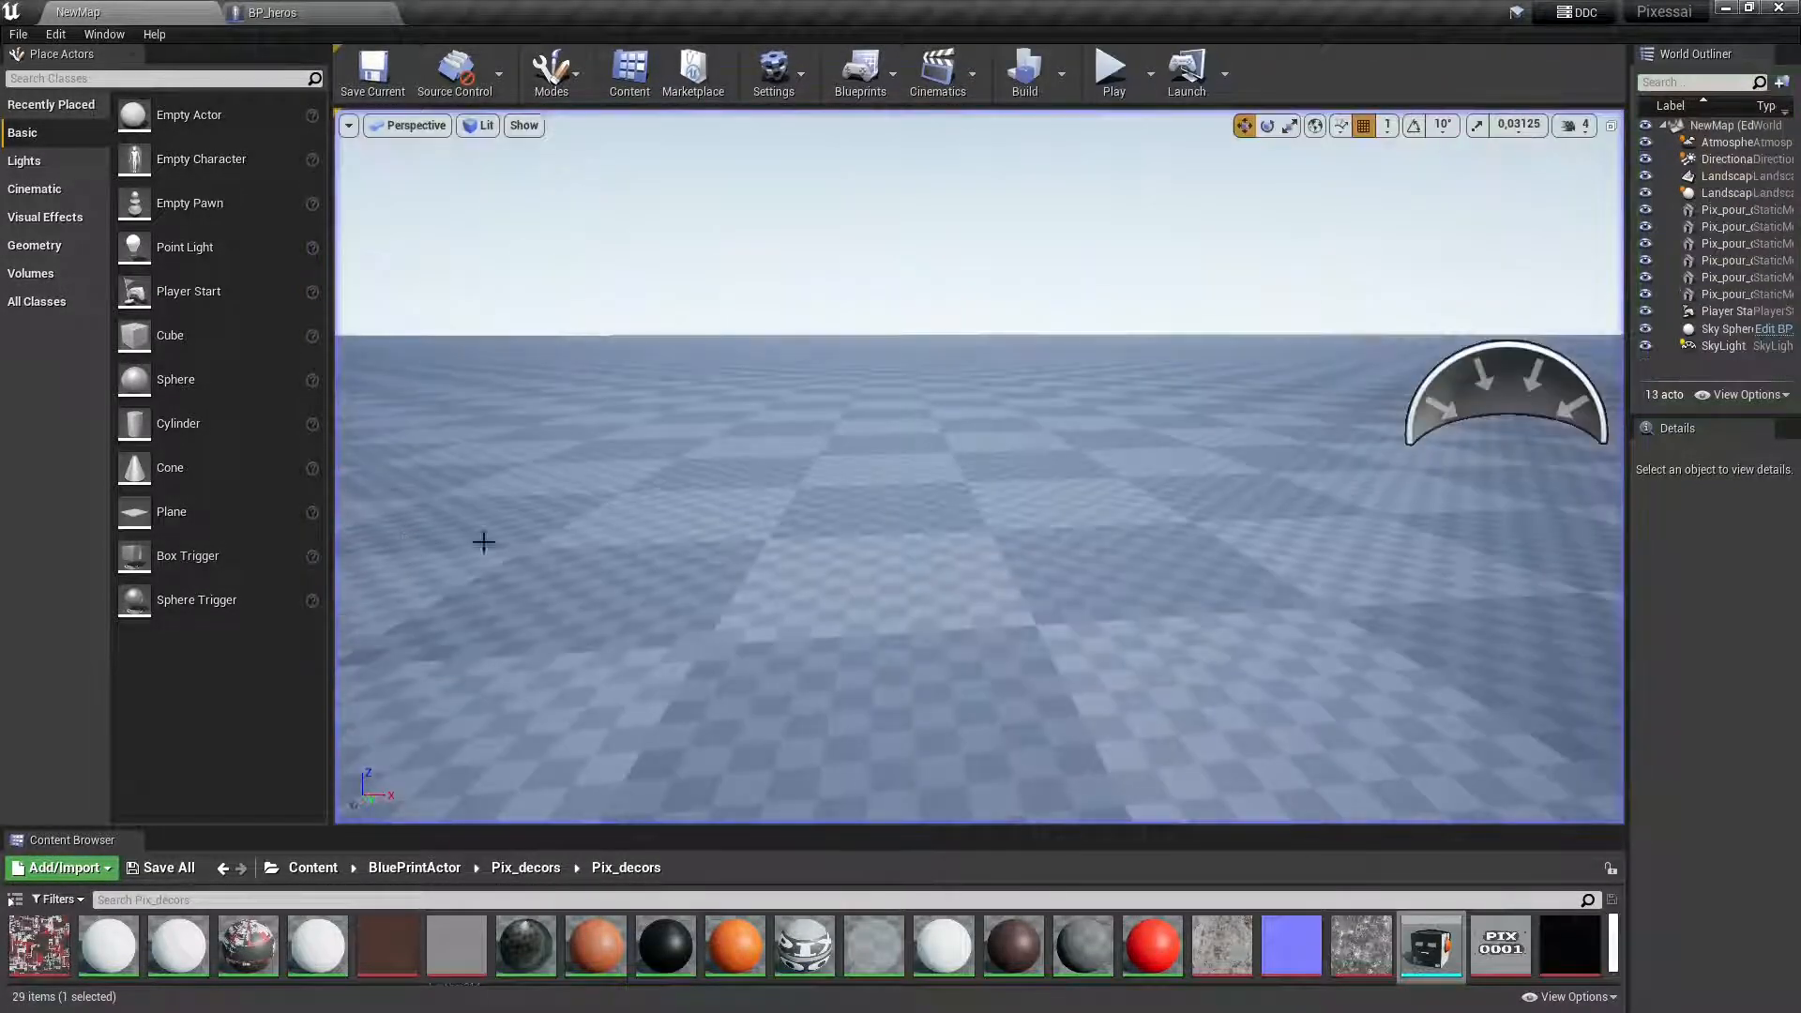
# Step: Open the Pix_pour_decors2_Tete static mesh for editing and display its simple collision
pyautogui.doubleClick(1444, 942)
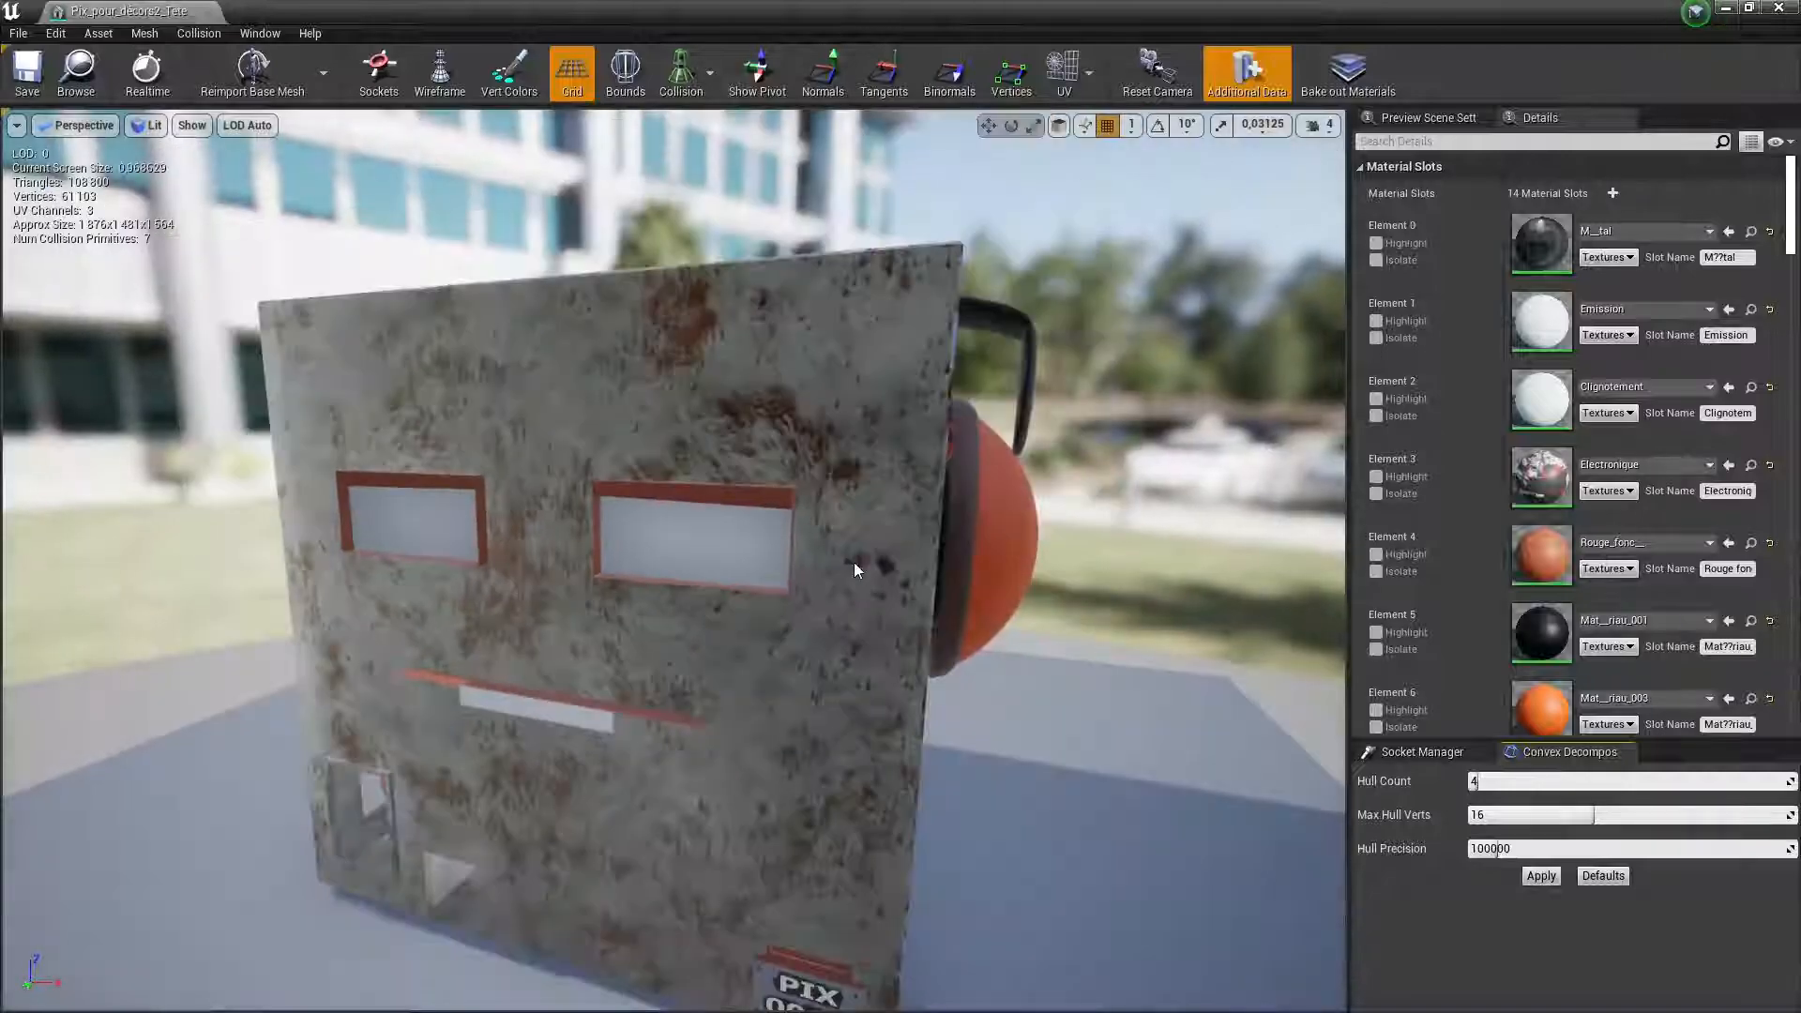
pyautogui.scroll(3, 1003, 670)
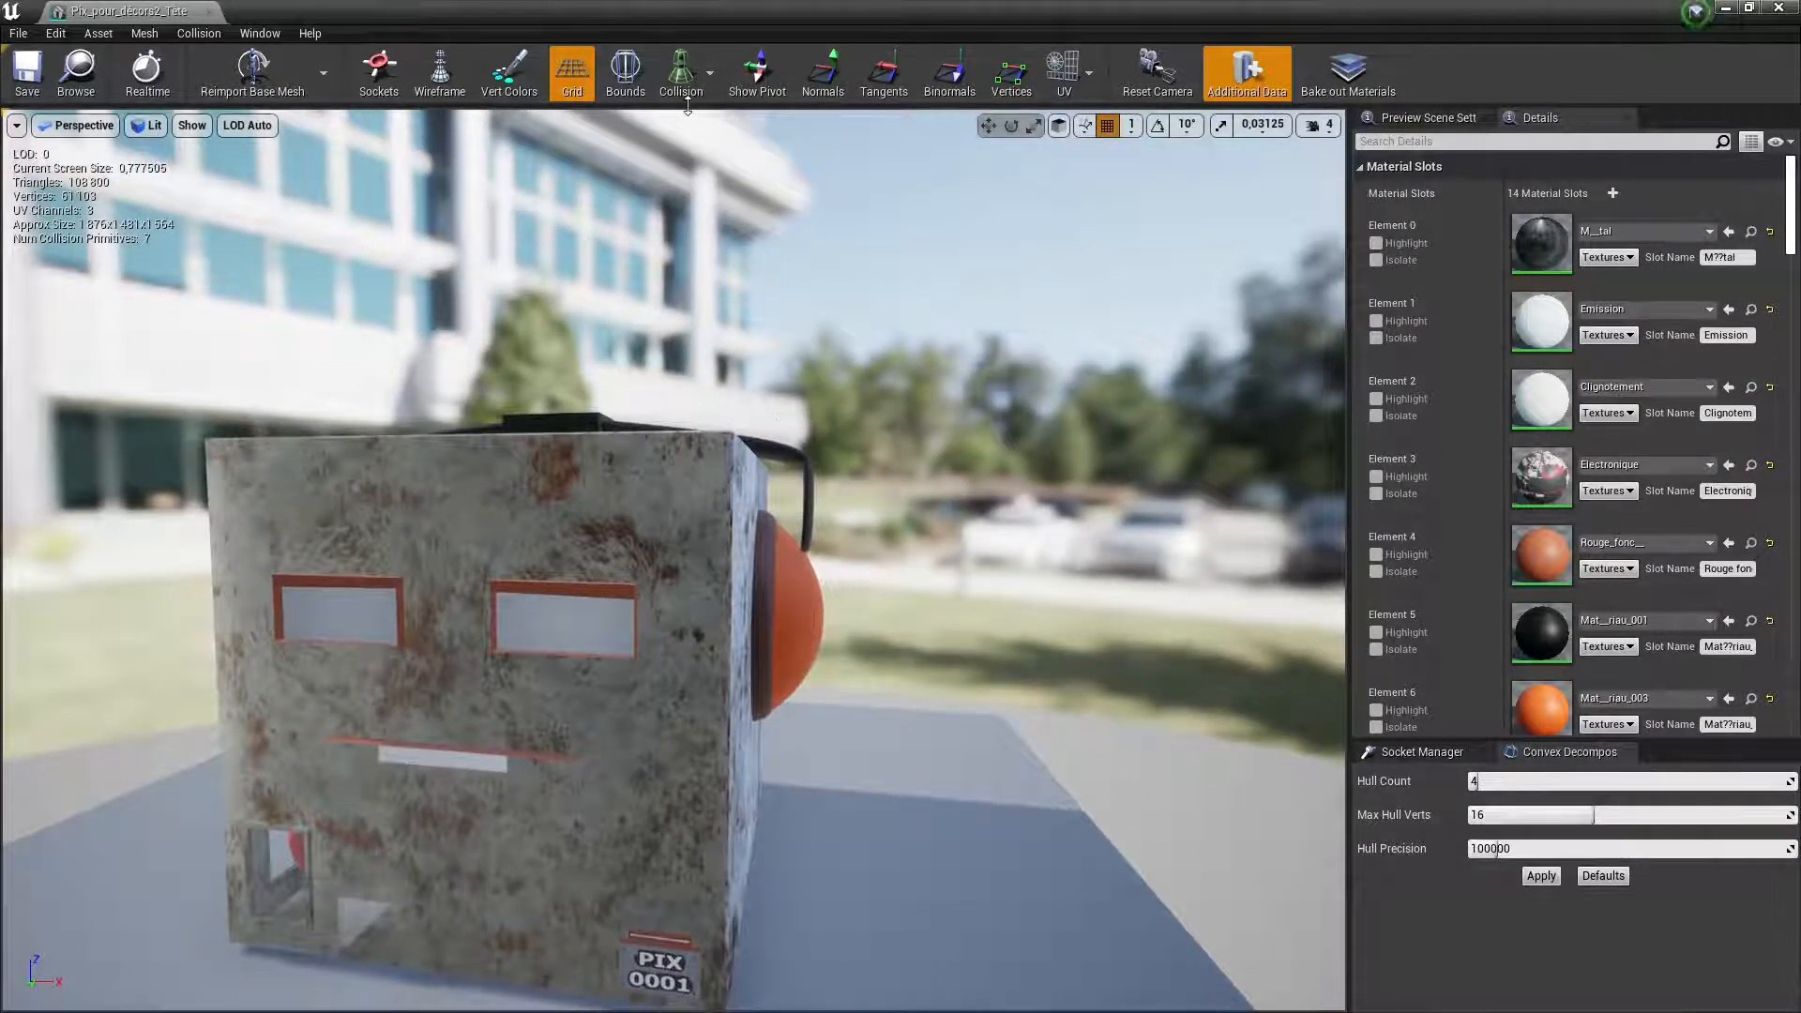
pyautogui.click(682, 86)
pyautogui.click(668, 130)
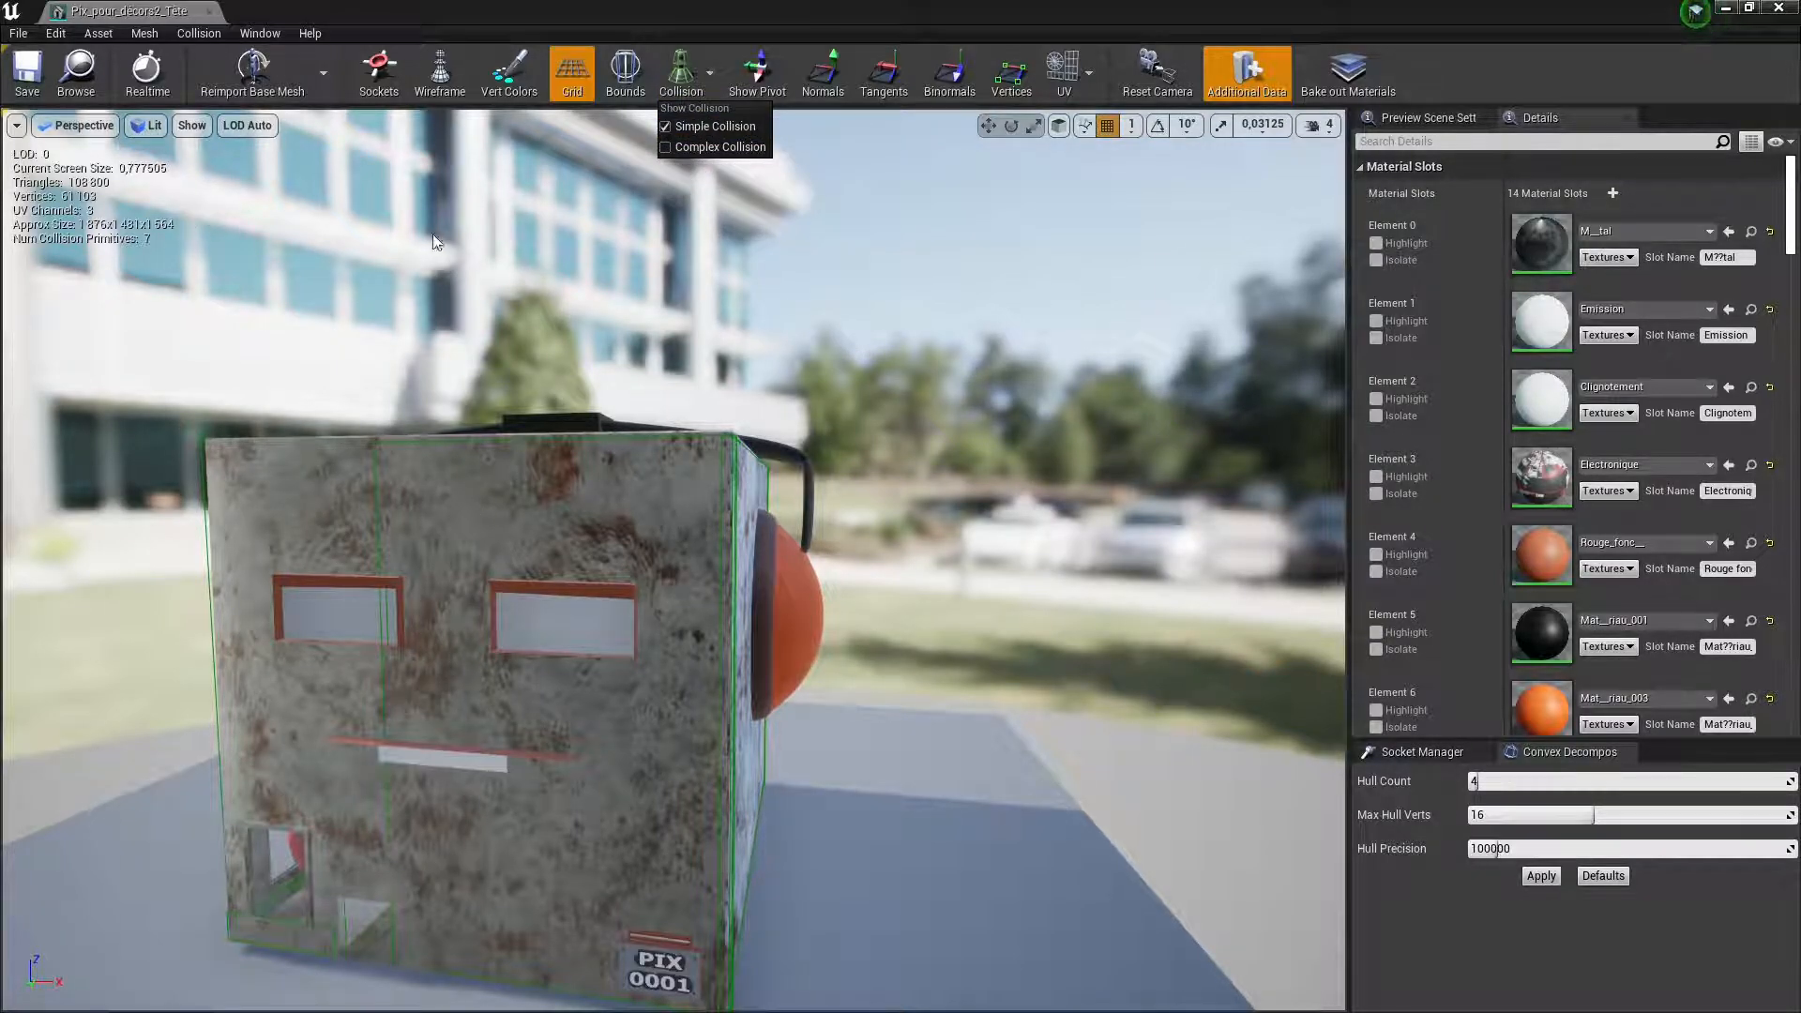
# Step: Add a box simplified collision to the head, thin it along its depth, place it at the front face, and save the mesh
pyautogui.click(206, 35)
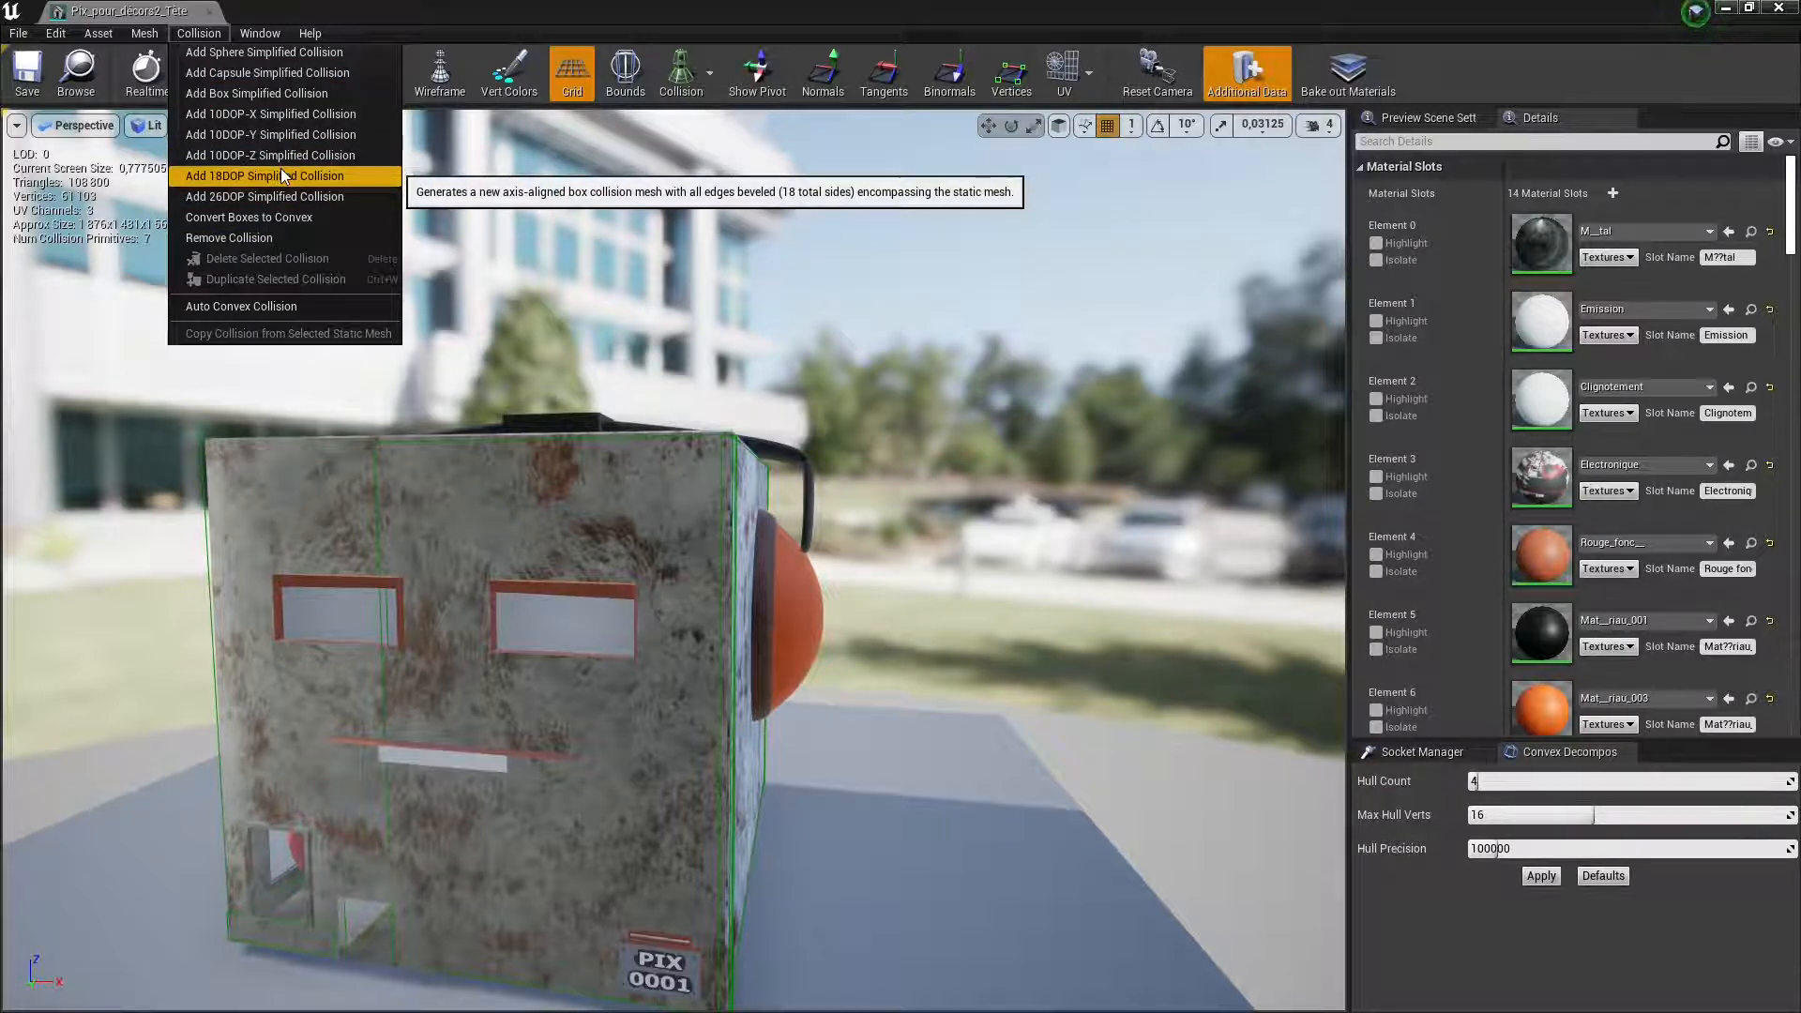
pyautogui.click(289, 92)
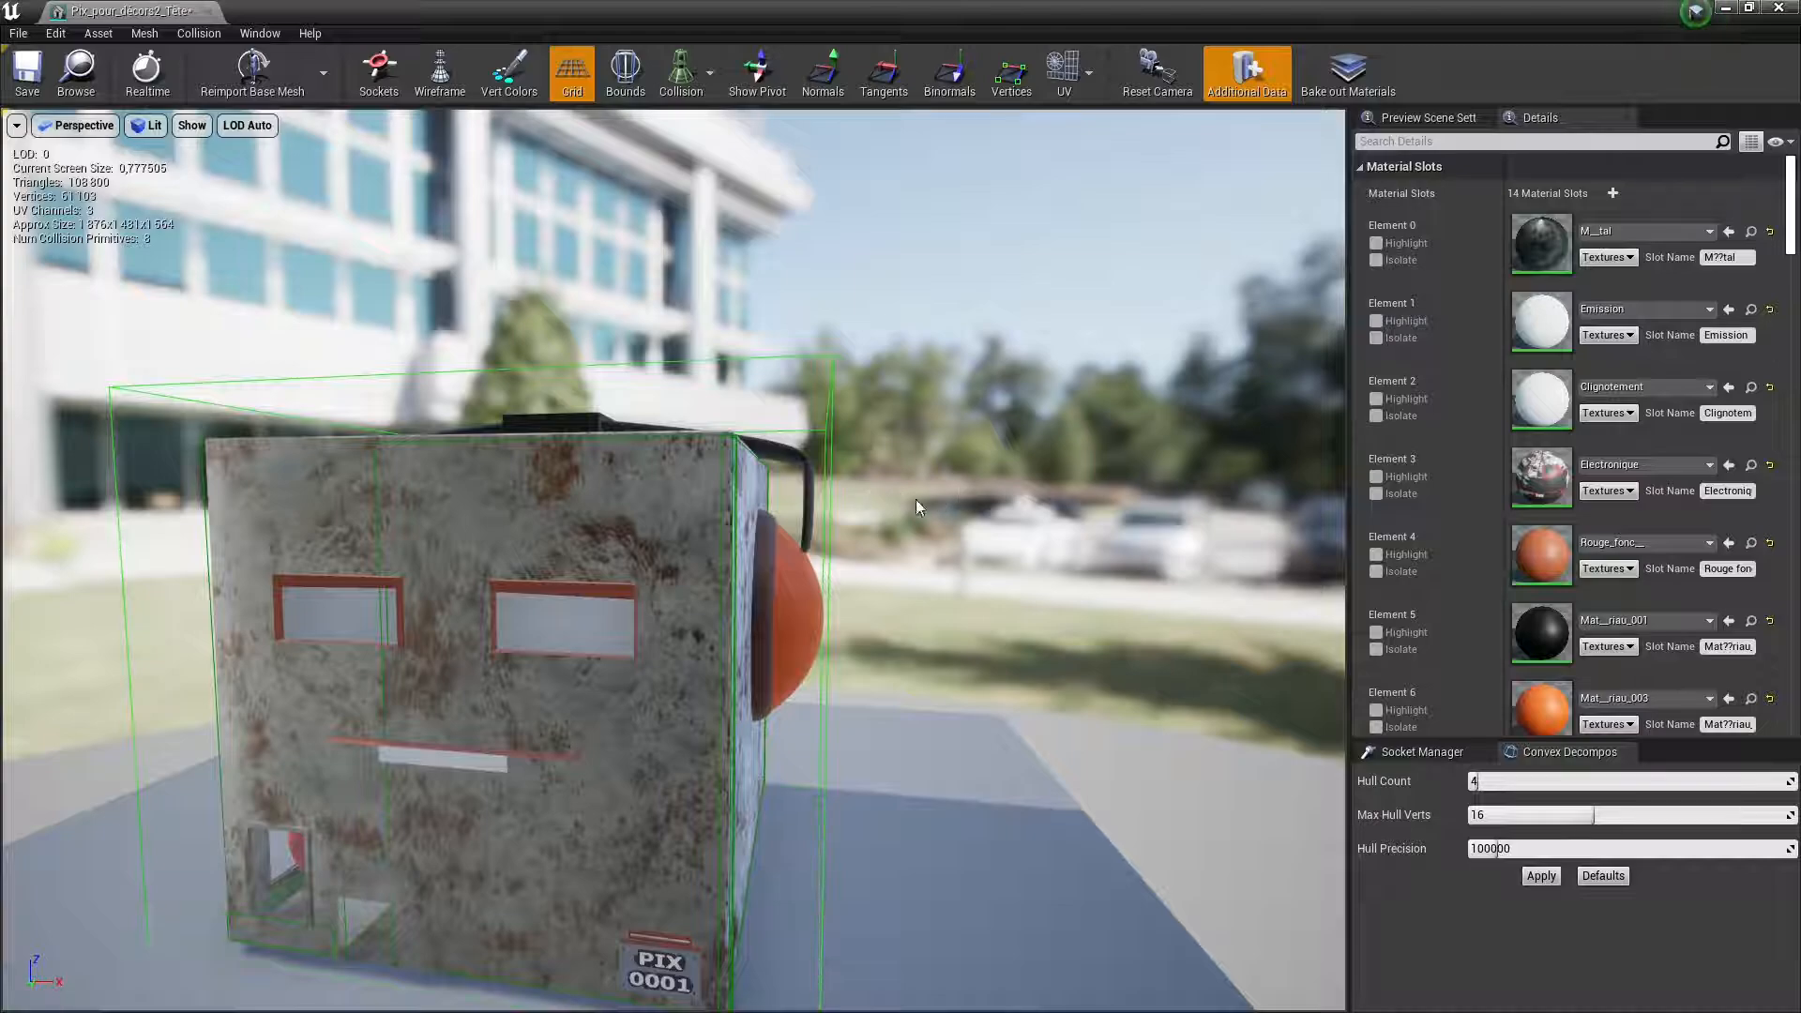
pyautogui.click(796, 359)
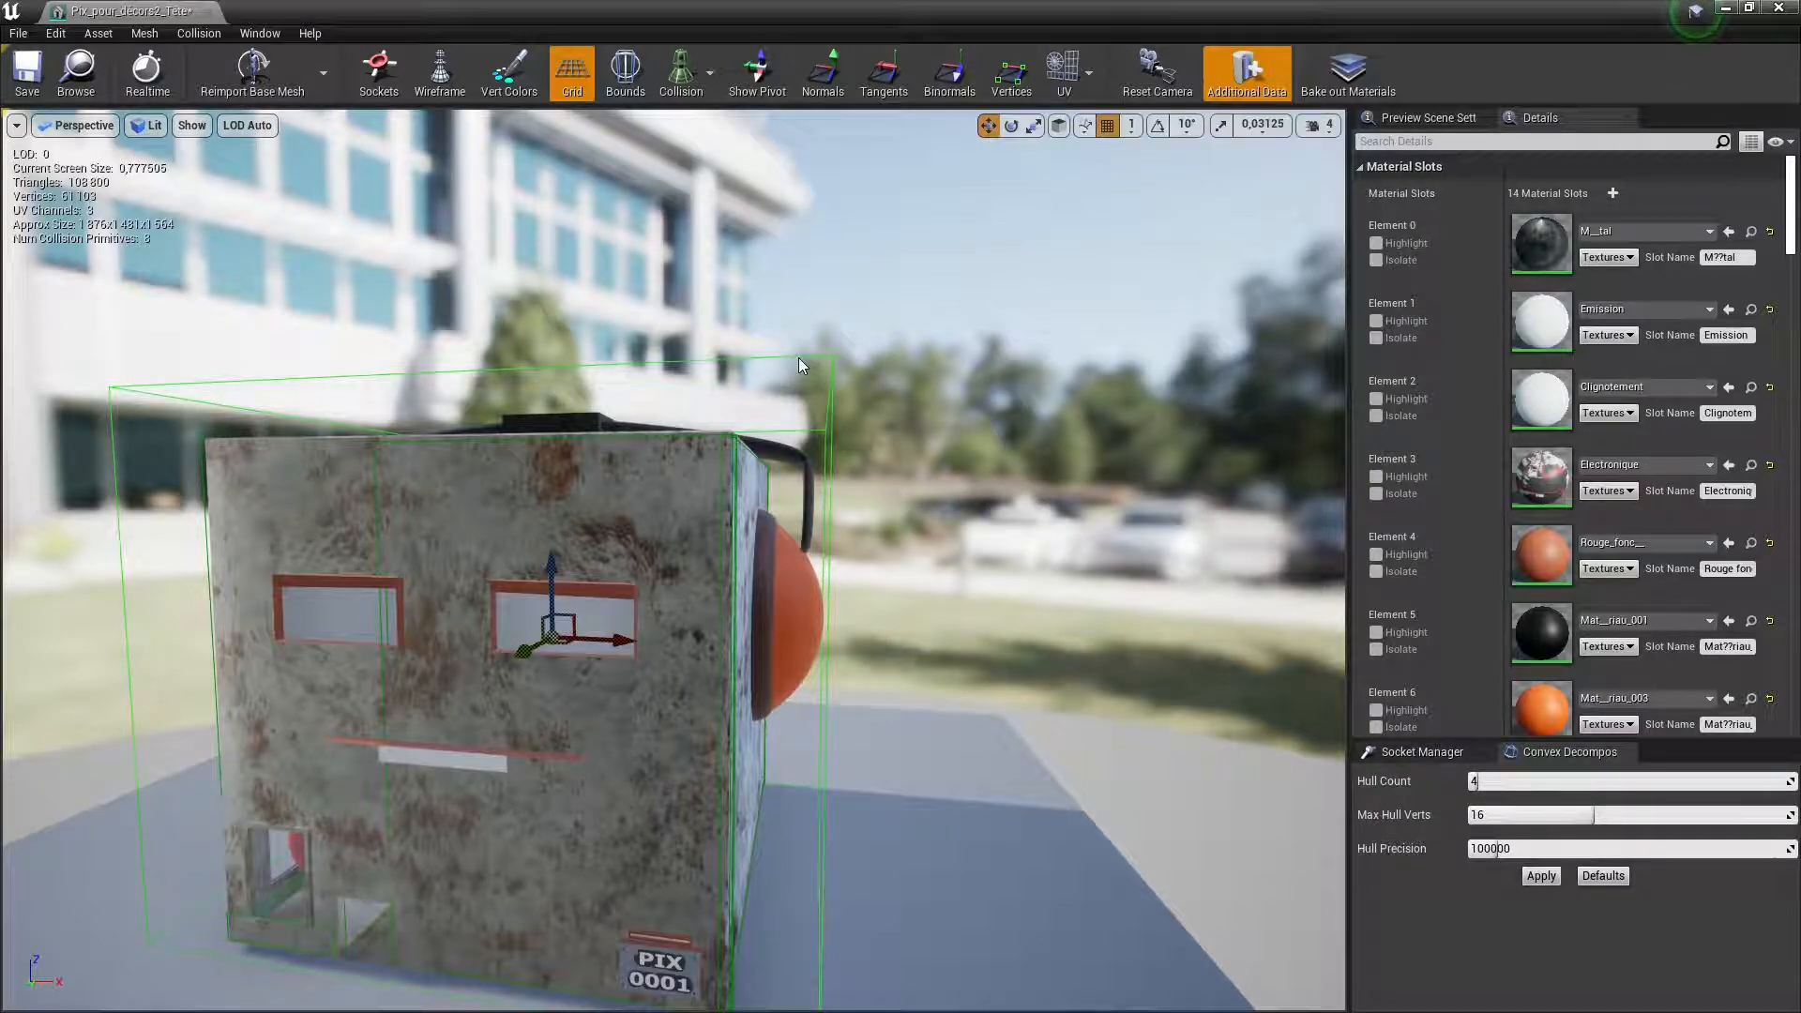
pyautogui.click(1033, 125)
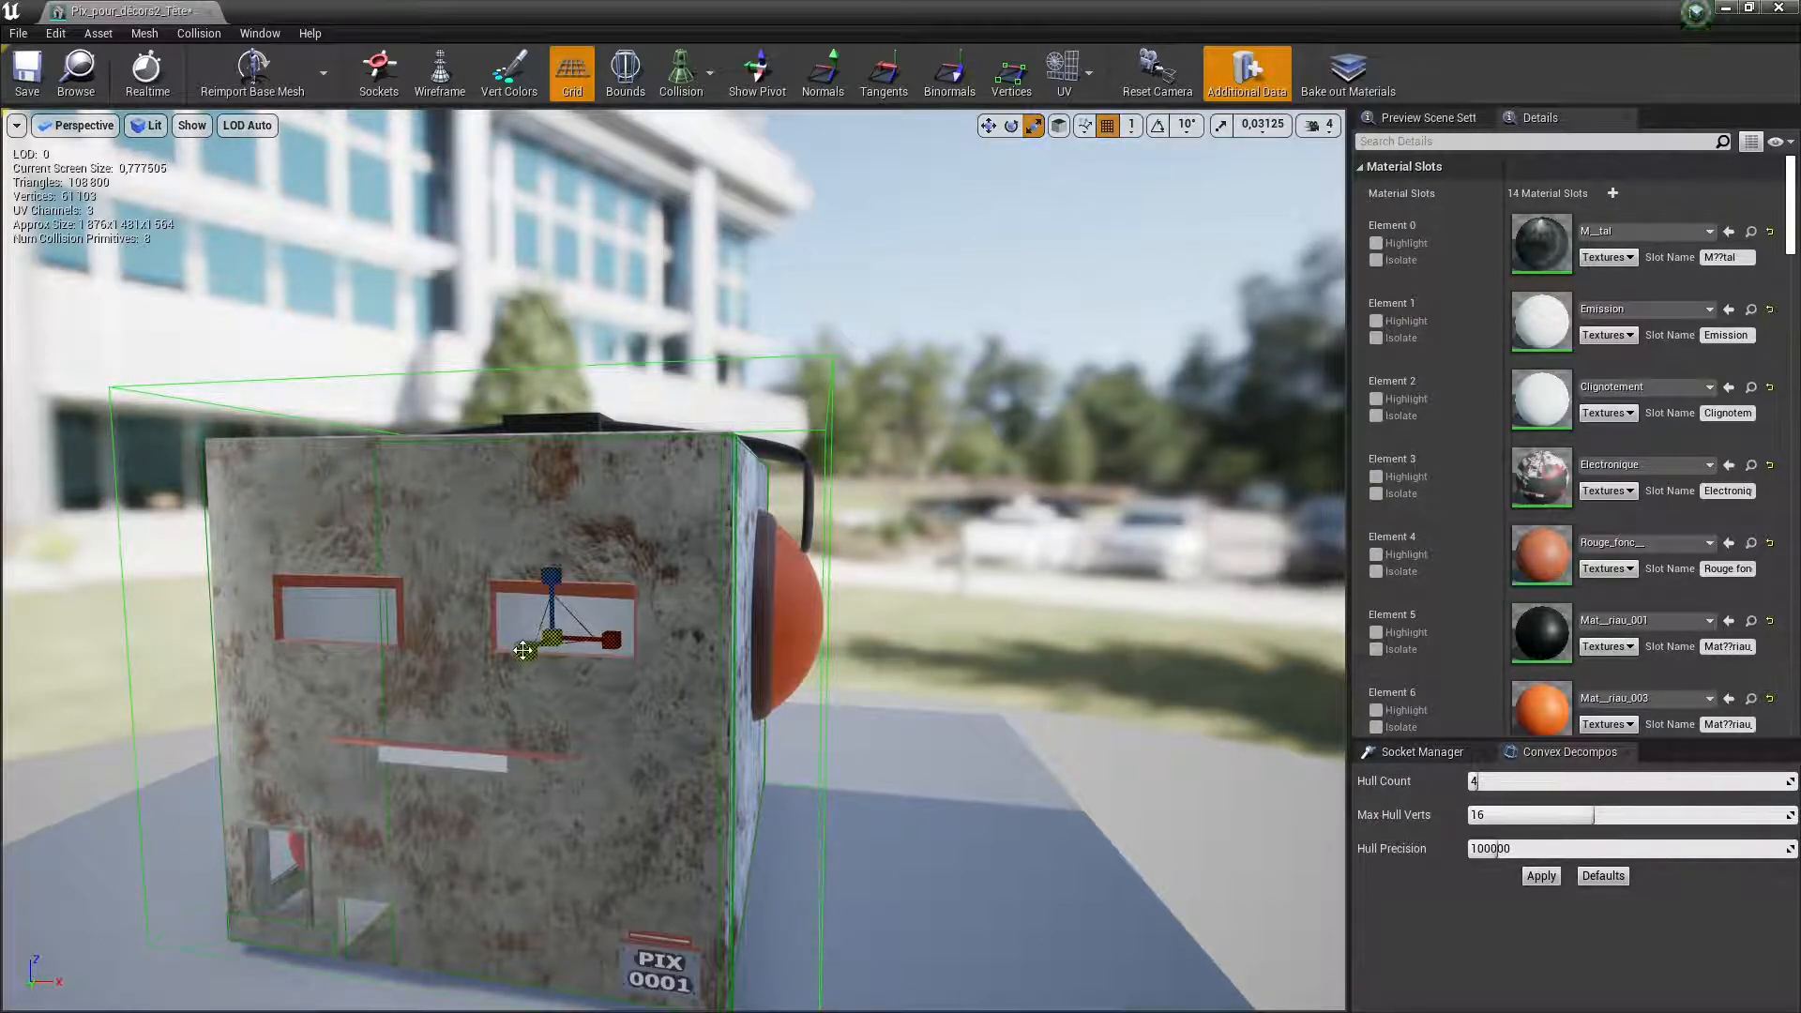
pyautogui.moveTo(526, 649); pyautogui.dragTo(425, 771)
pyautogui.click(988, 126)
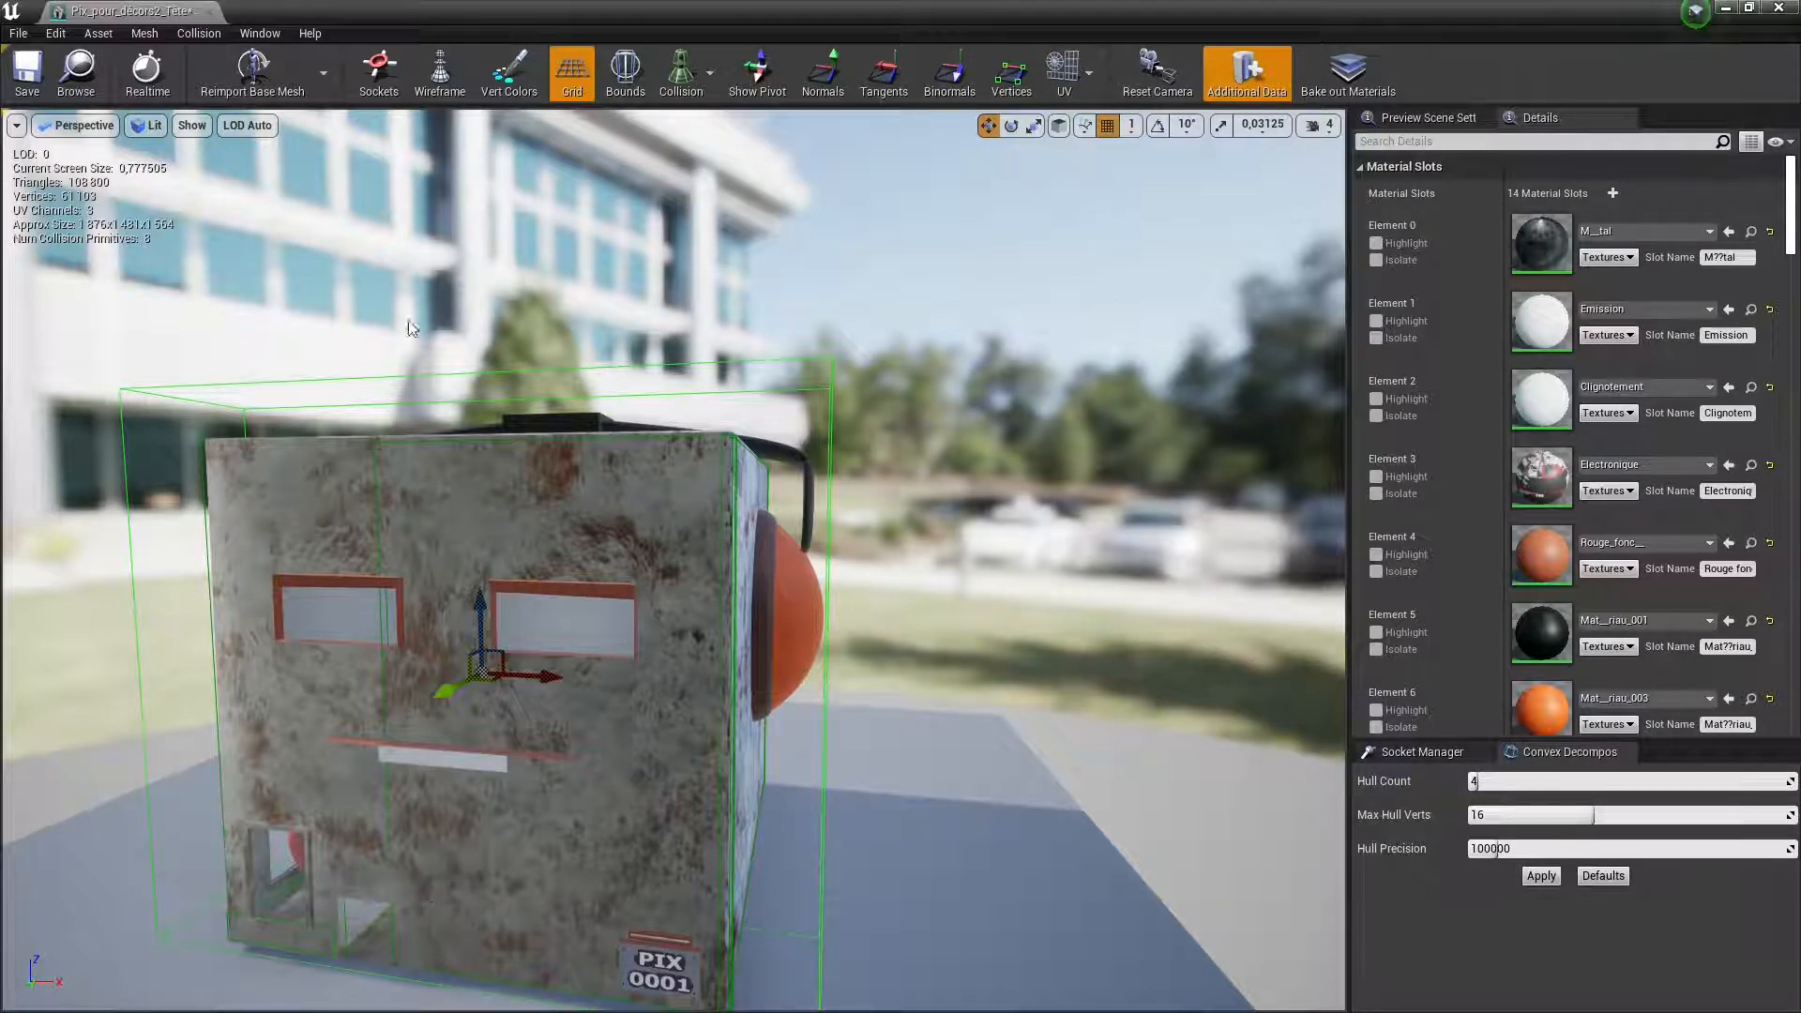
pyautogui.click(27, 70)
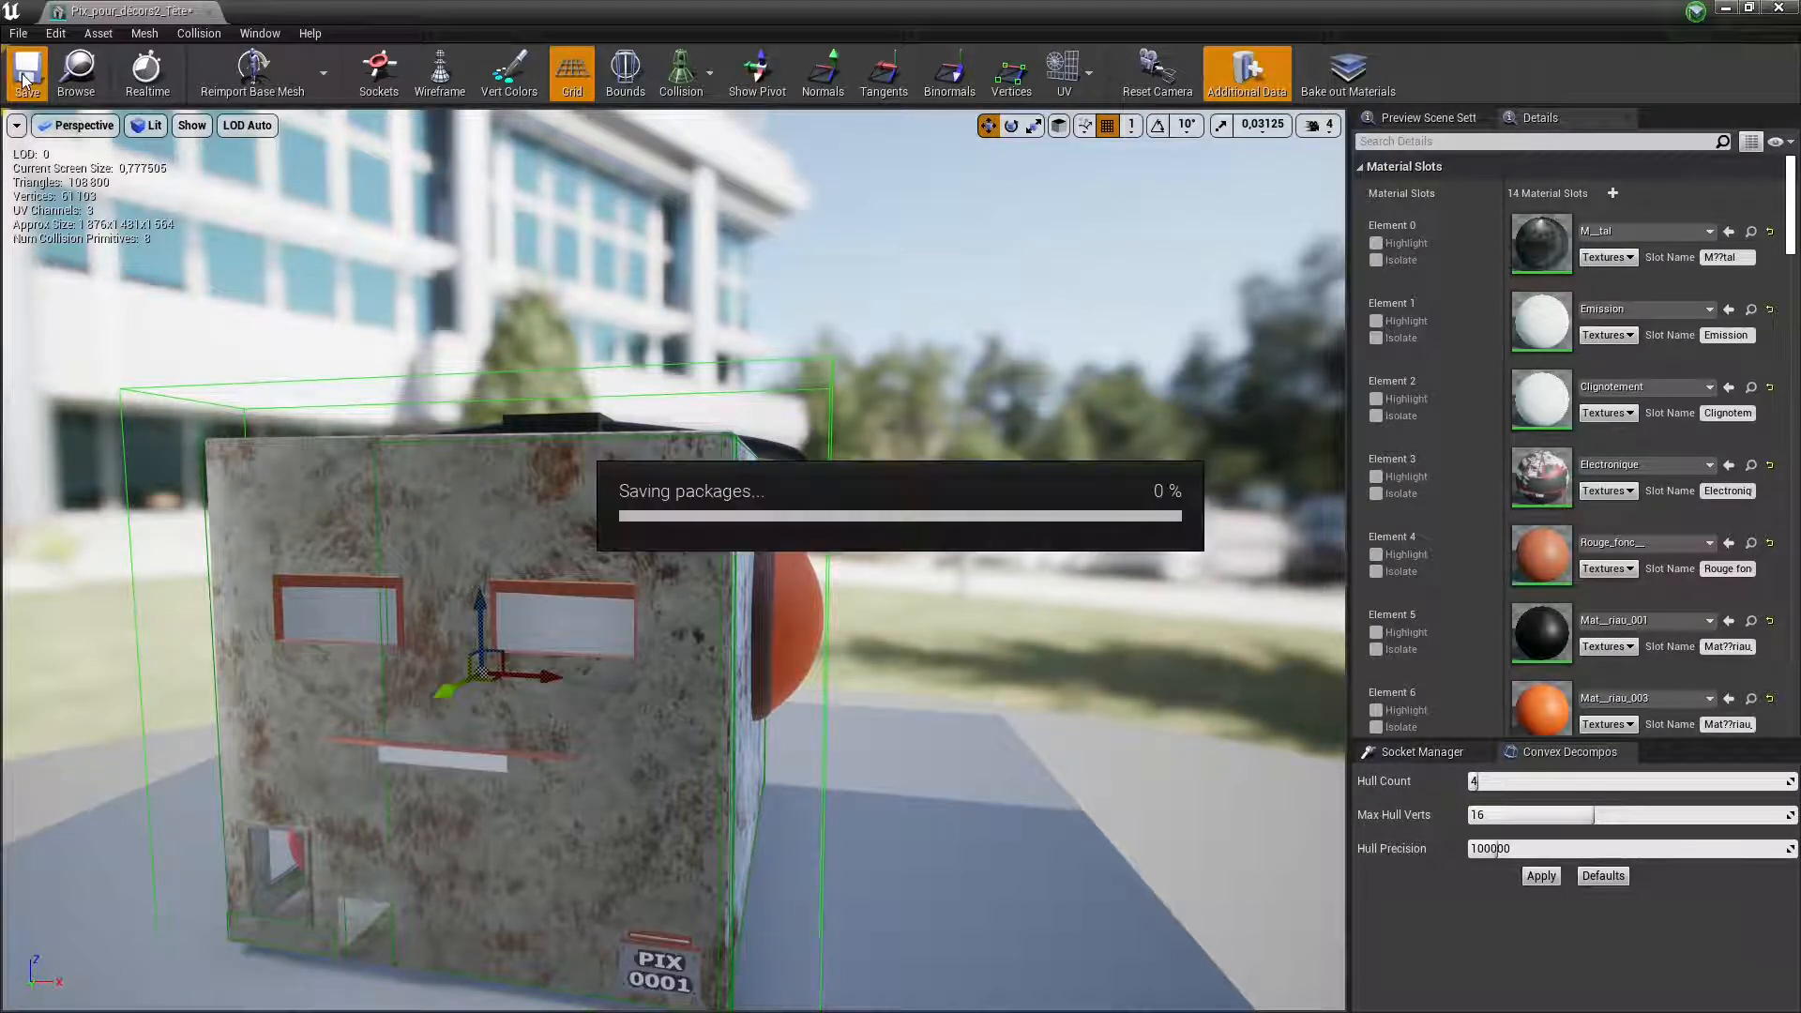
pyautogui.click(208, 12)
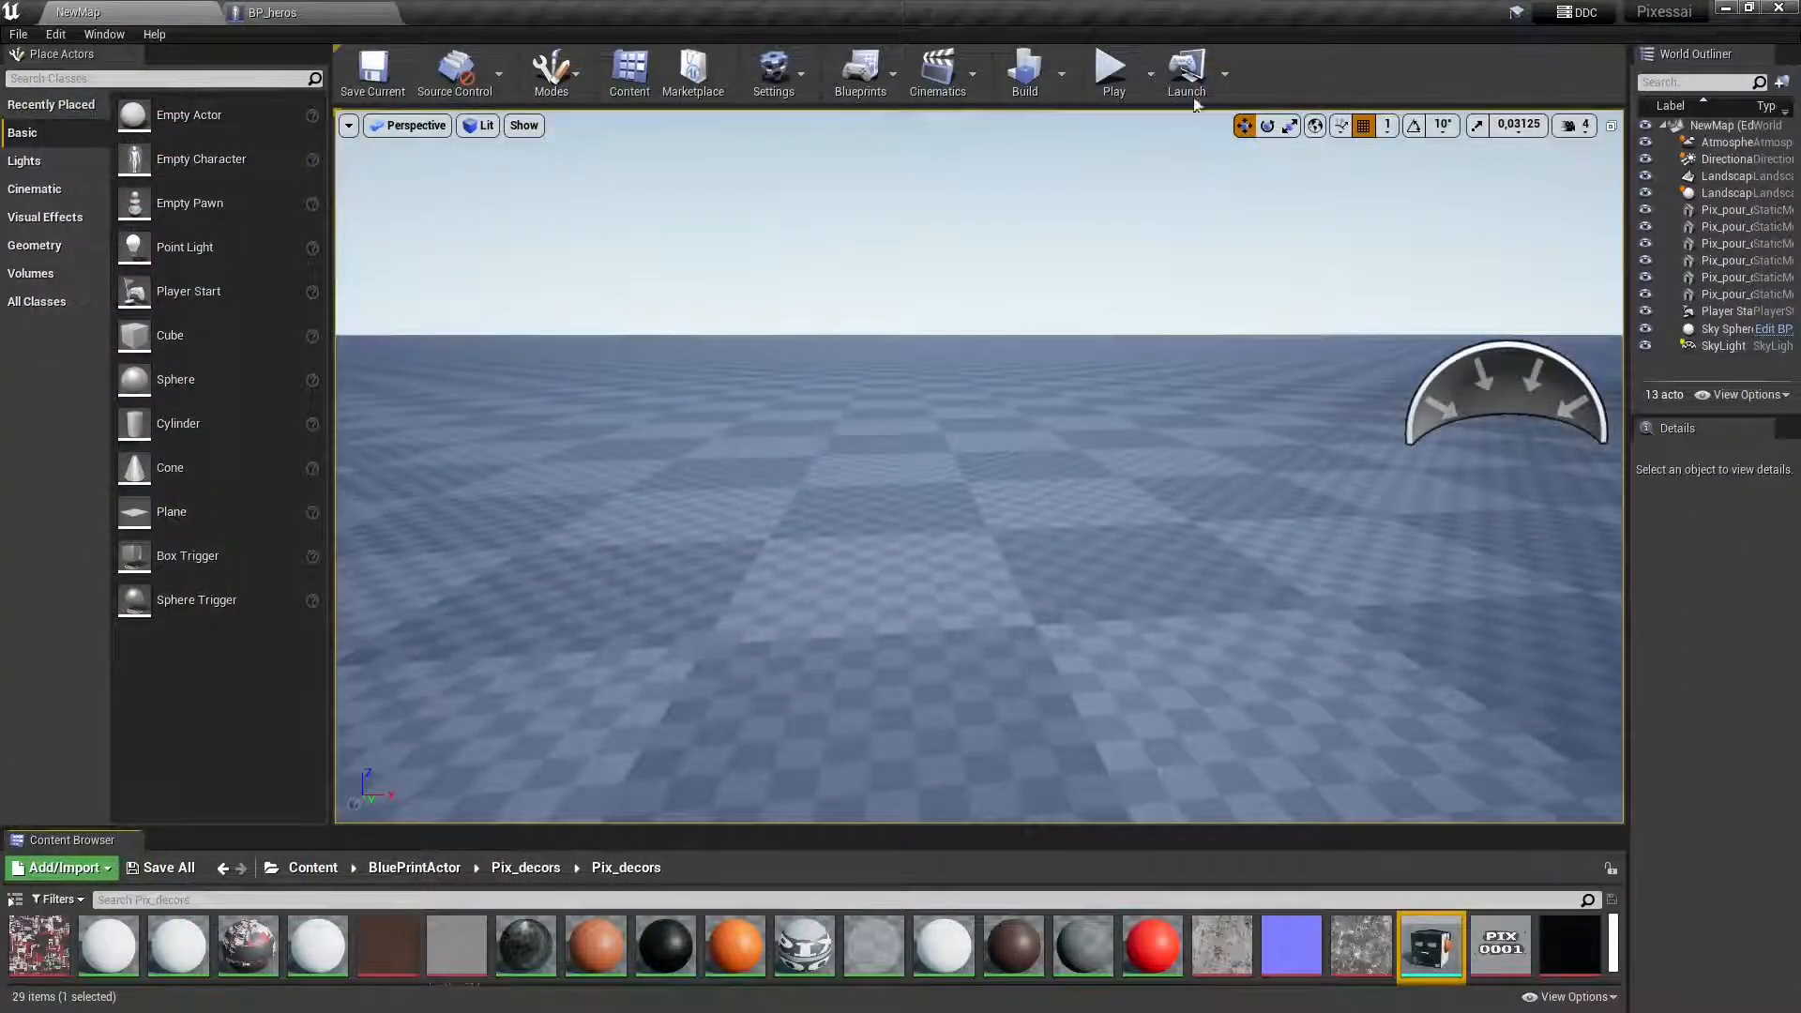
# Step: Playtest the level by walking the character up to the openings in the head's front wall
pyautogui.click(1114, 73)
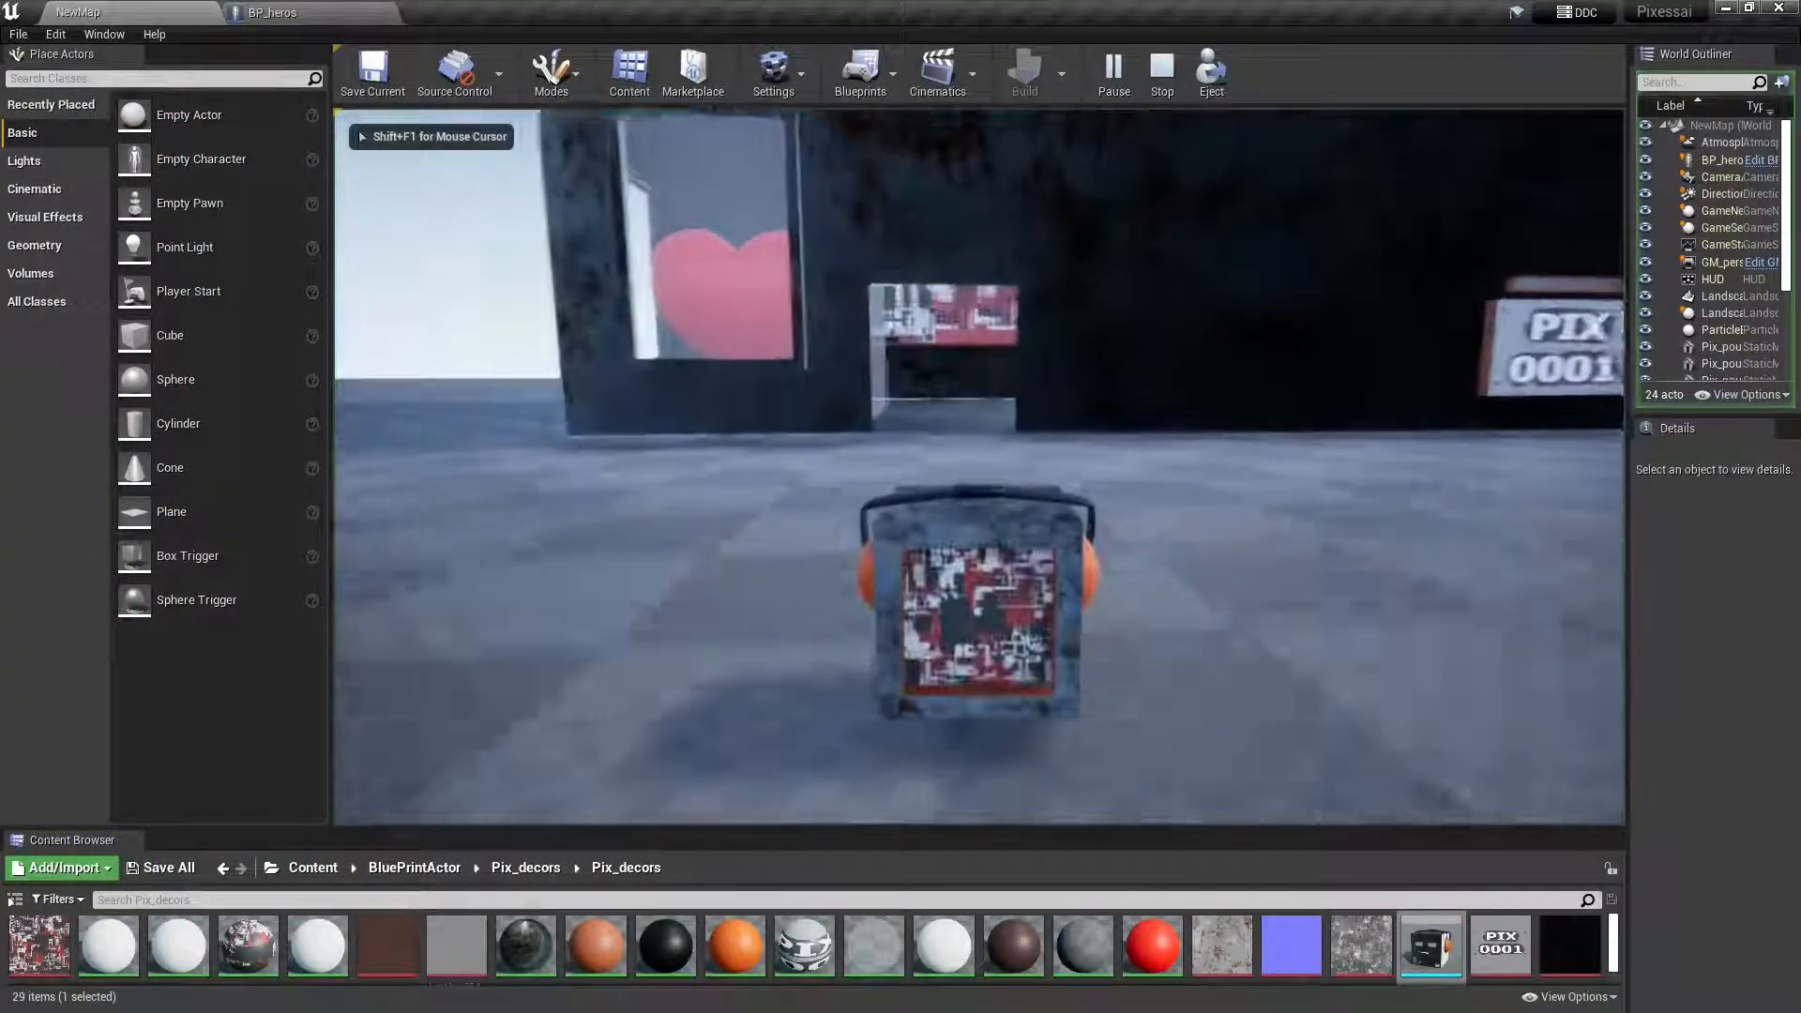
pyautogui.press('w')
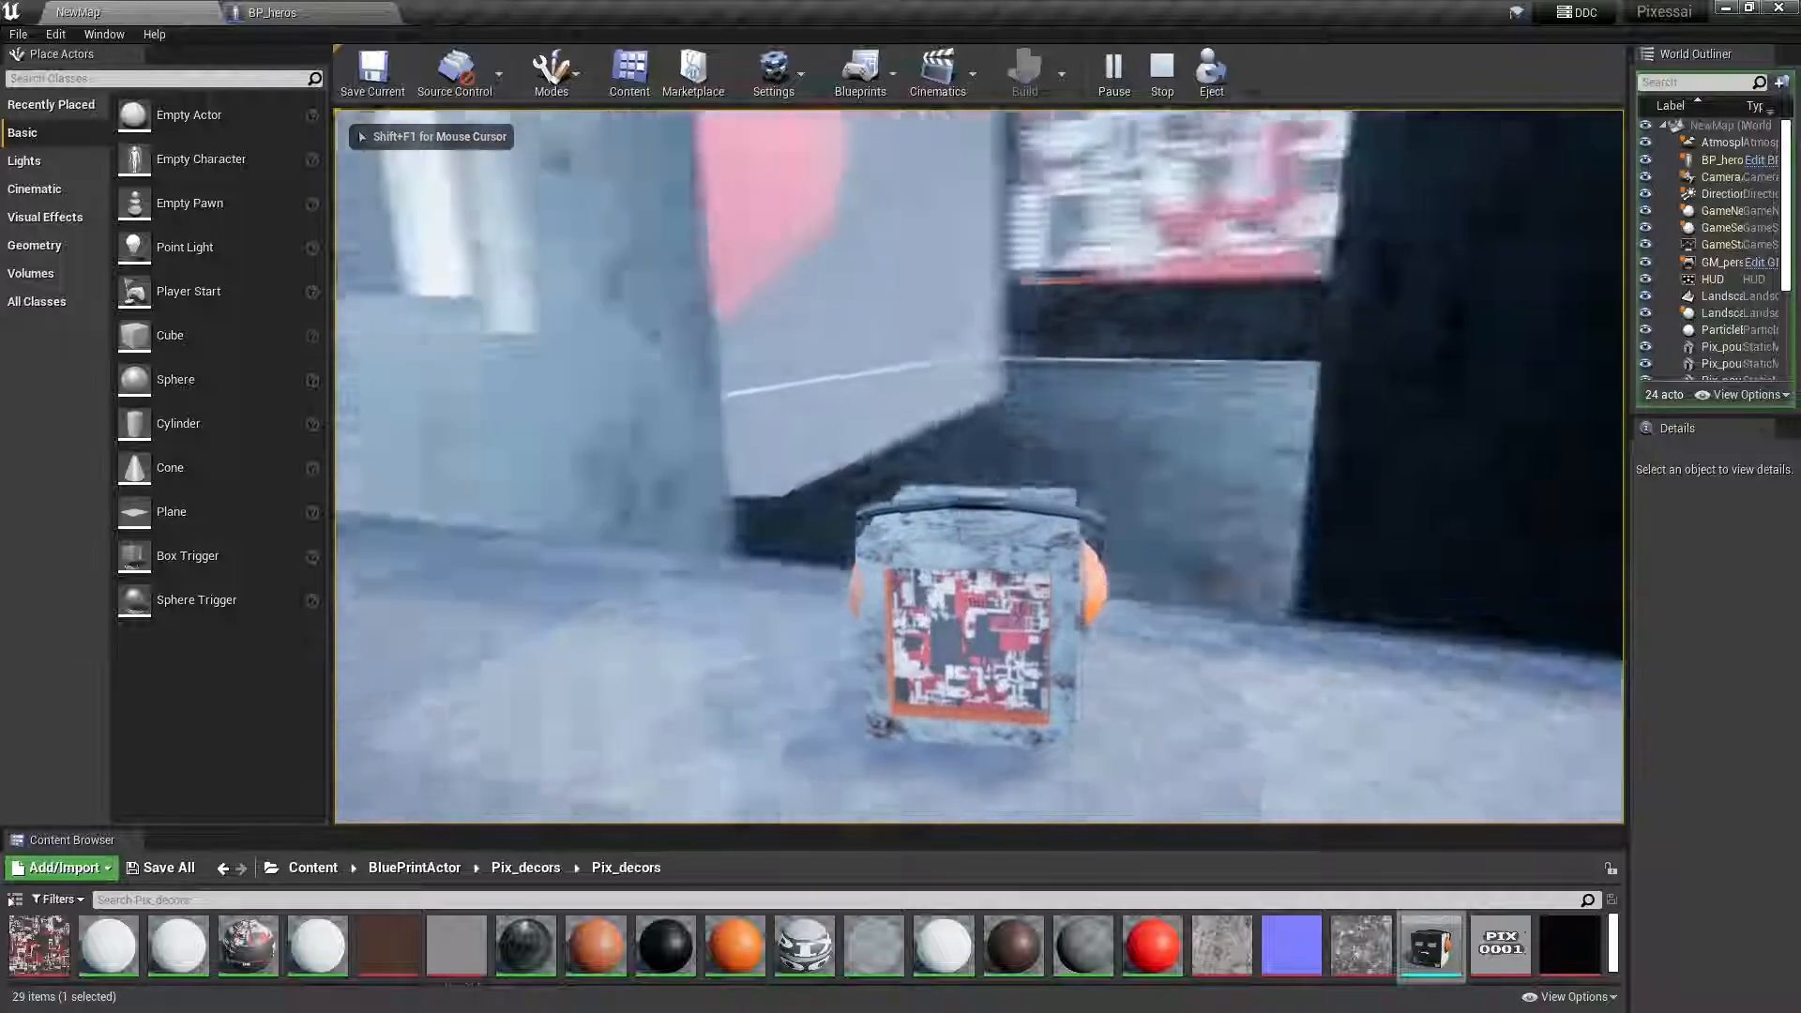
pyautogui.press('Escape')
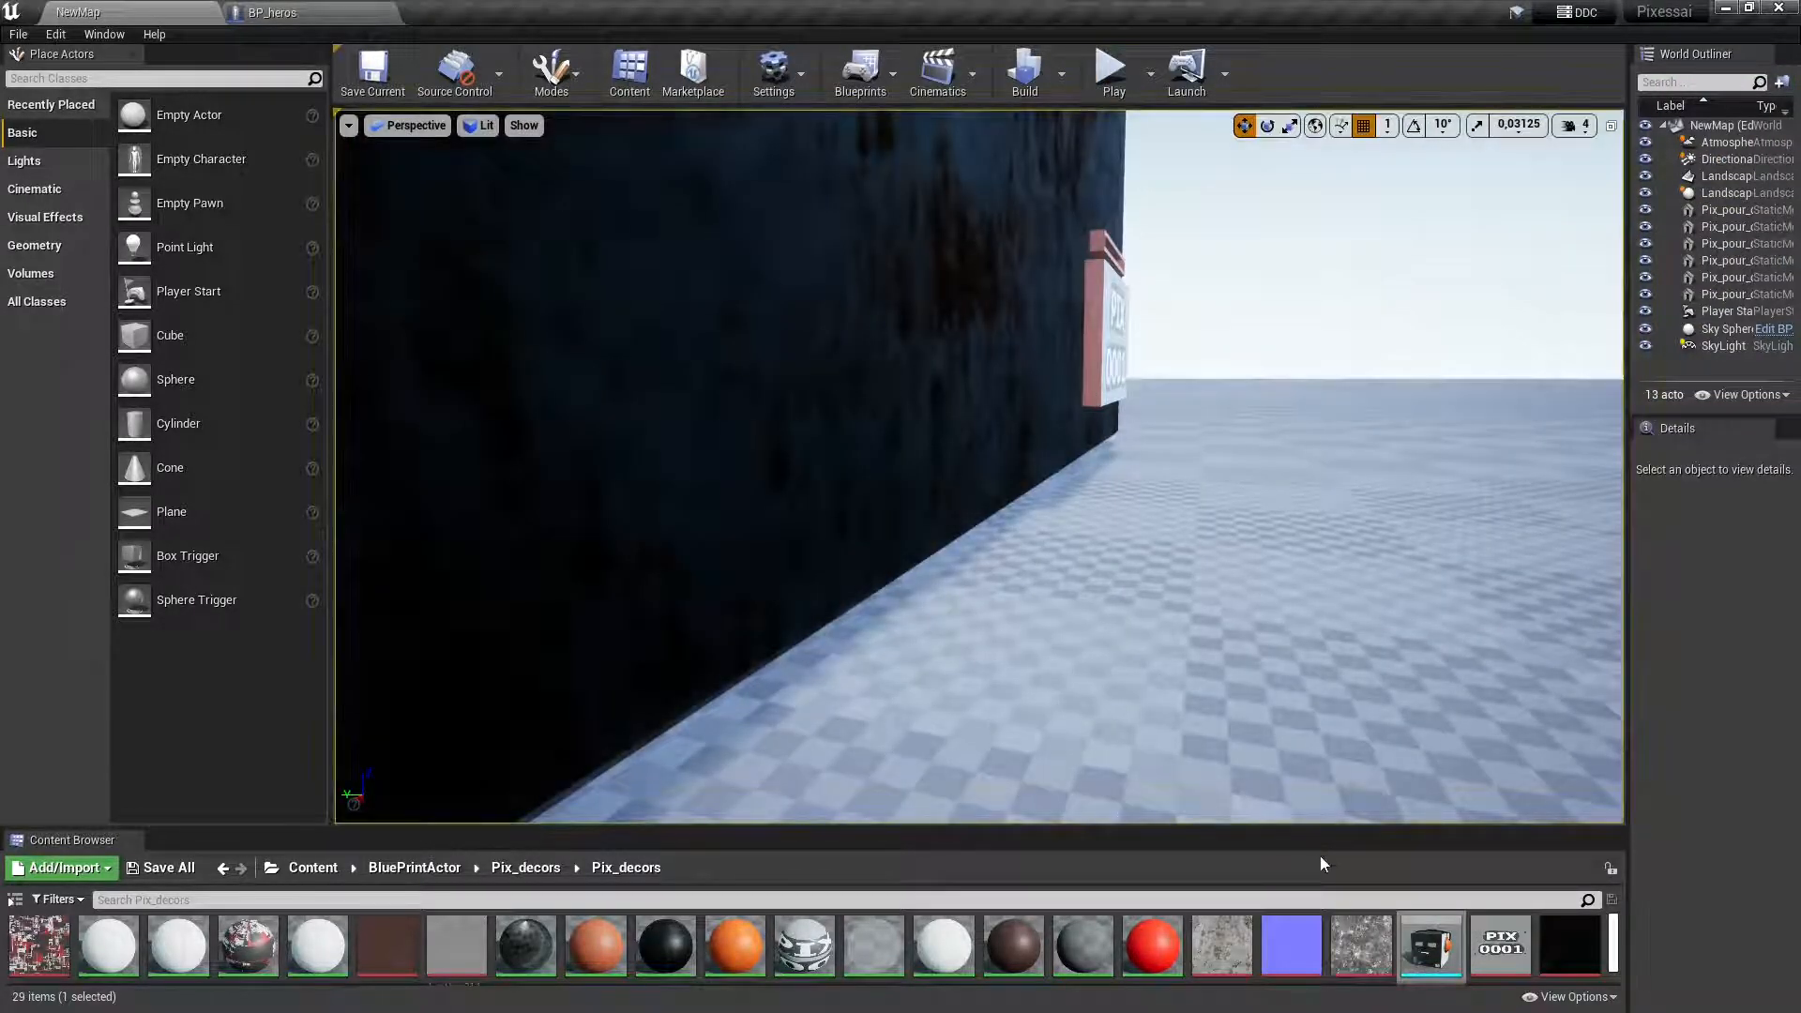
# Step: Reopen the robot-head static mesh from the Pix_decors folder and show its simple collision again
pyautogui.doubleClick(1431, 945)
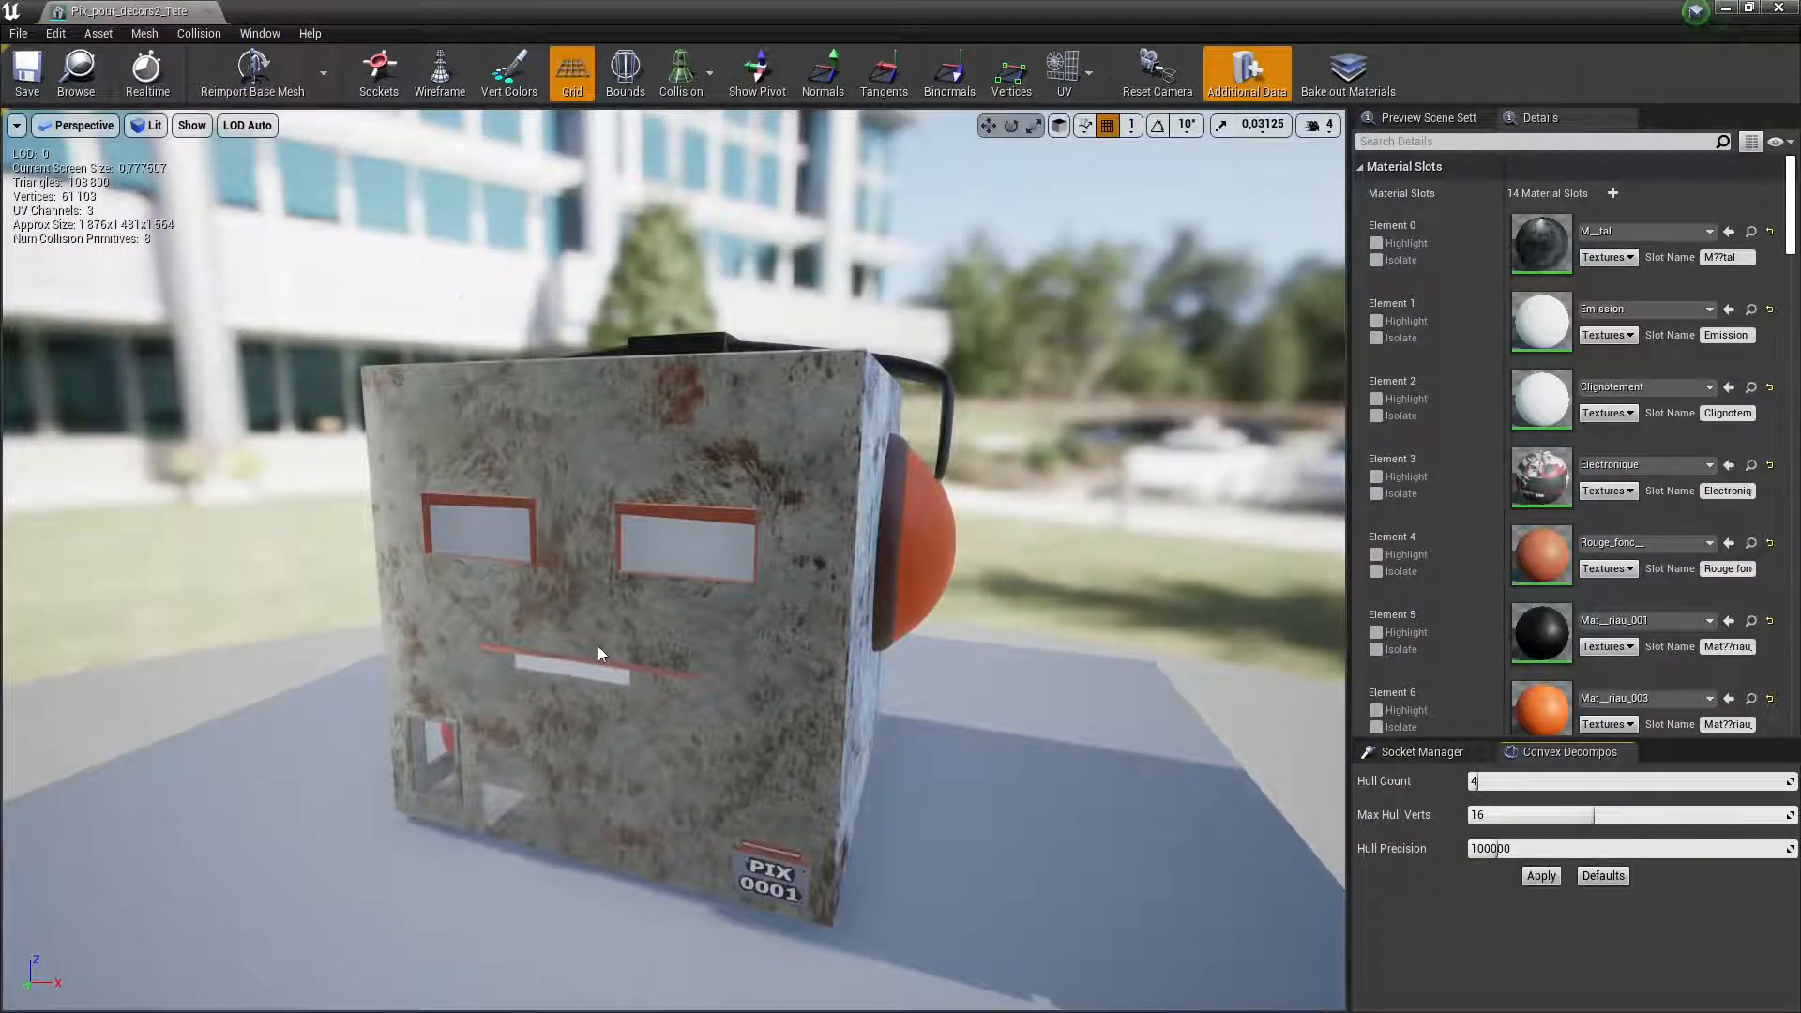
pyautogui.click(684, 69)
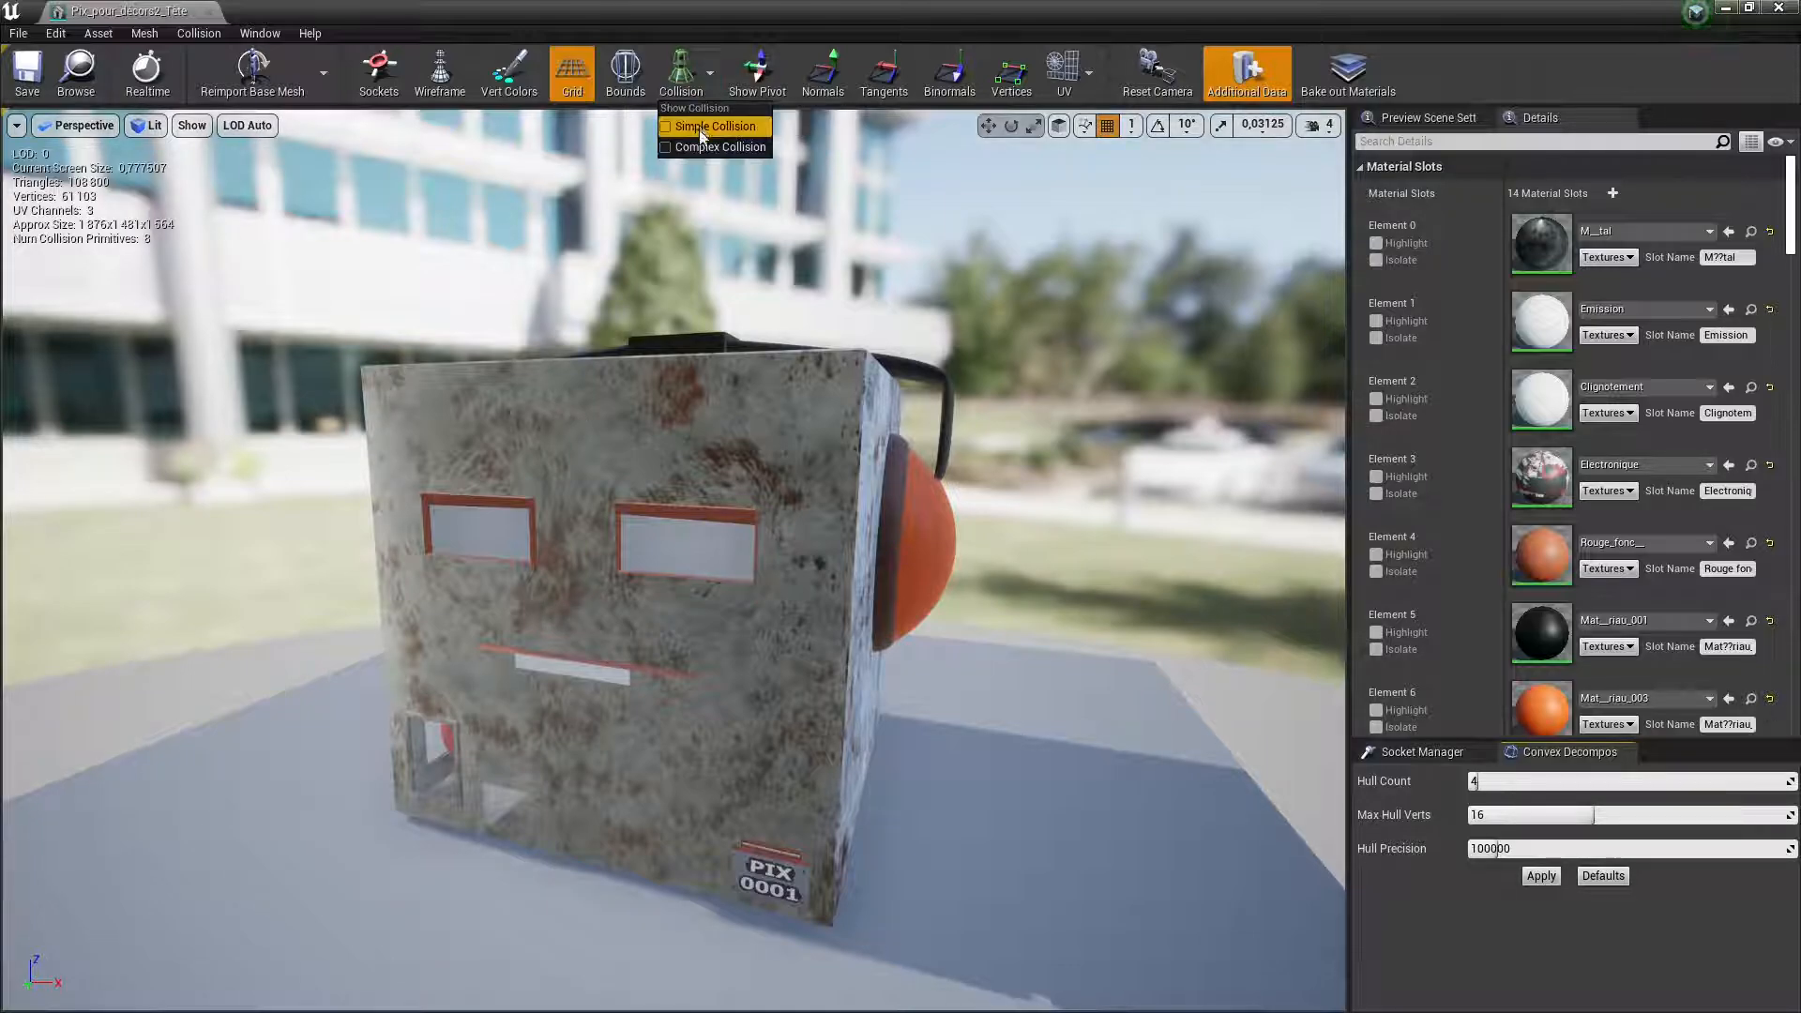
pyautogui.click(696, 126)
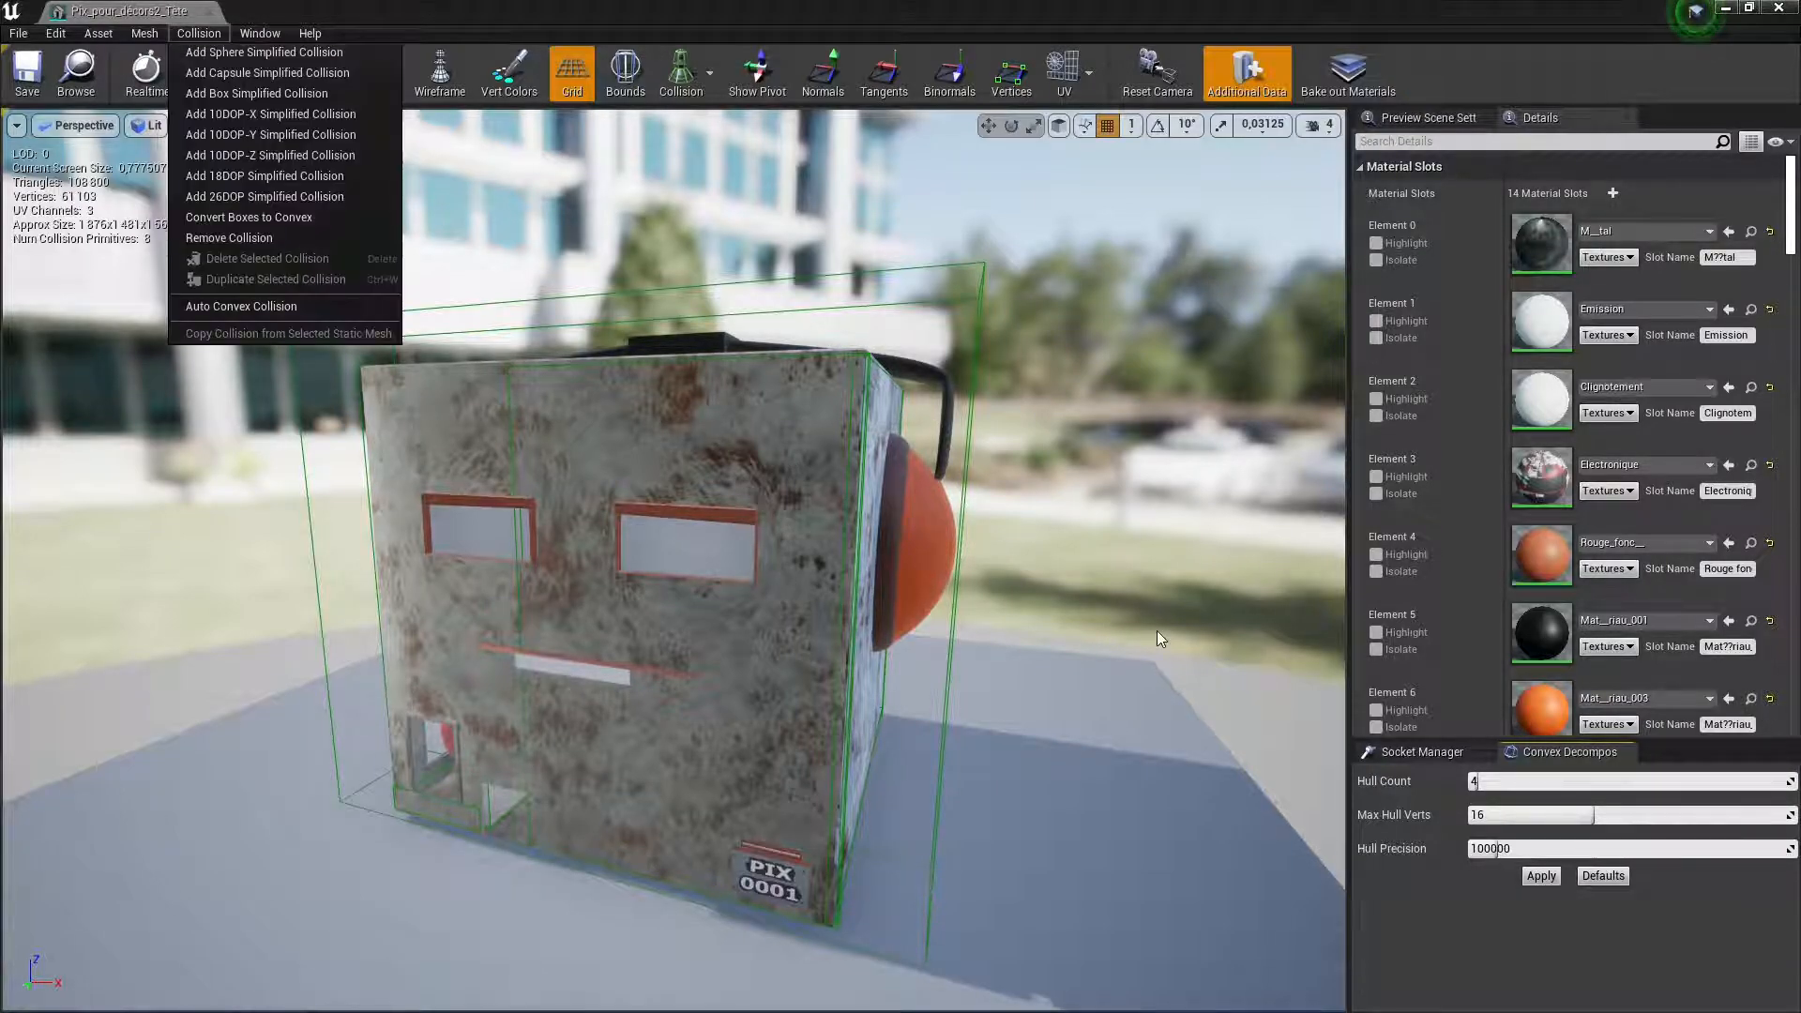
pyautogui.click(1156, 630)
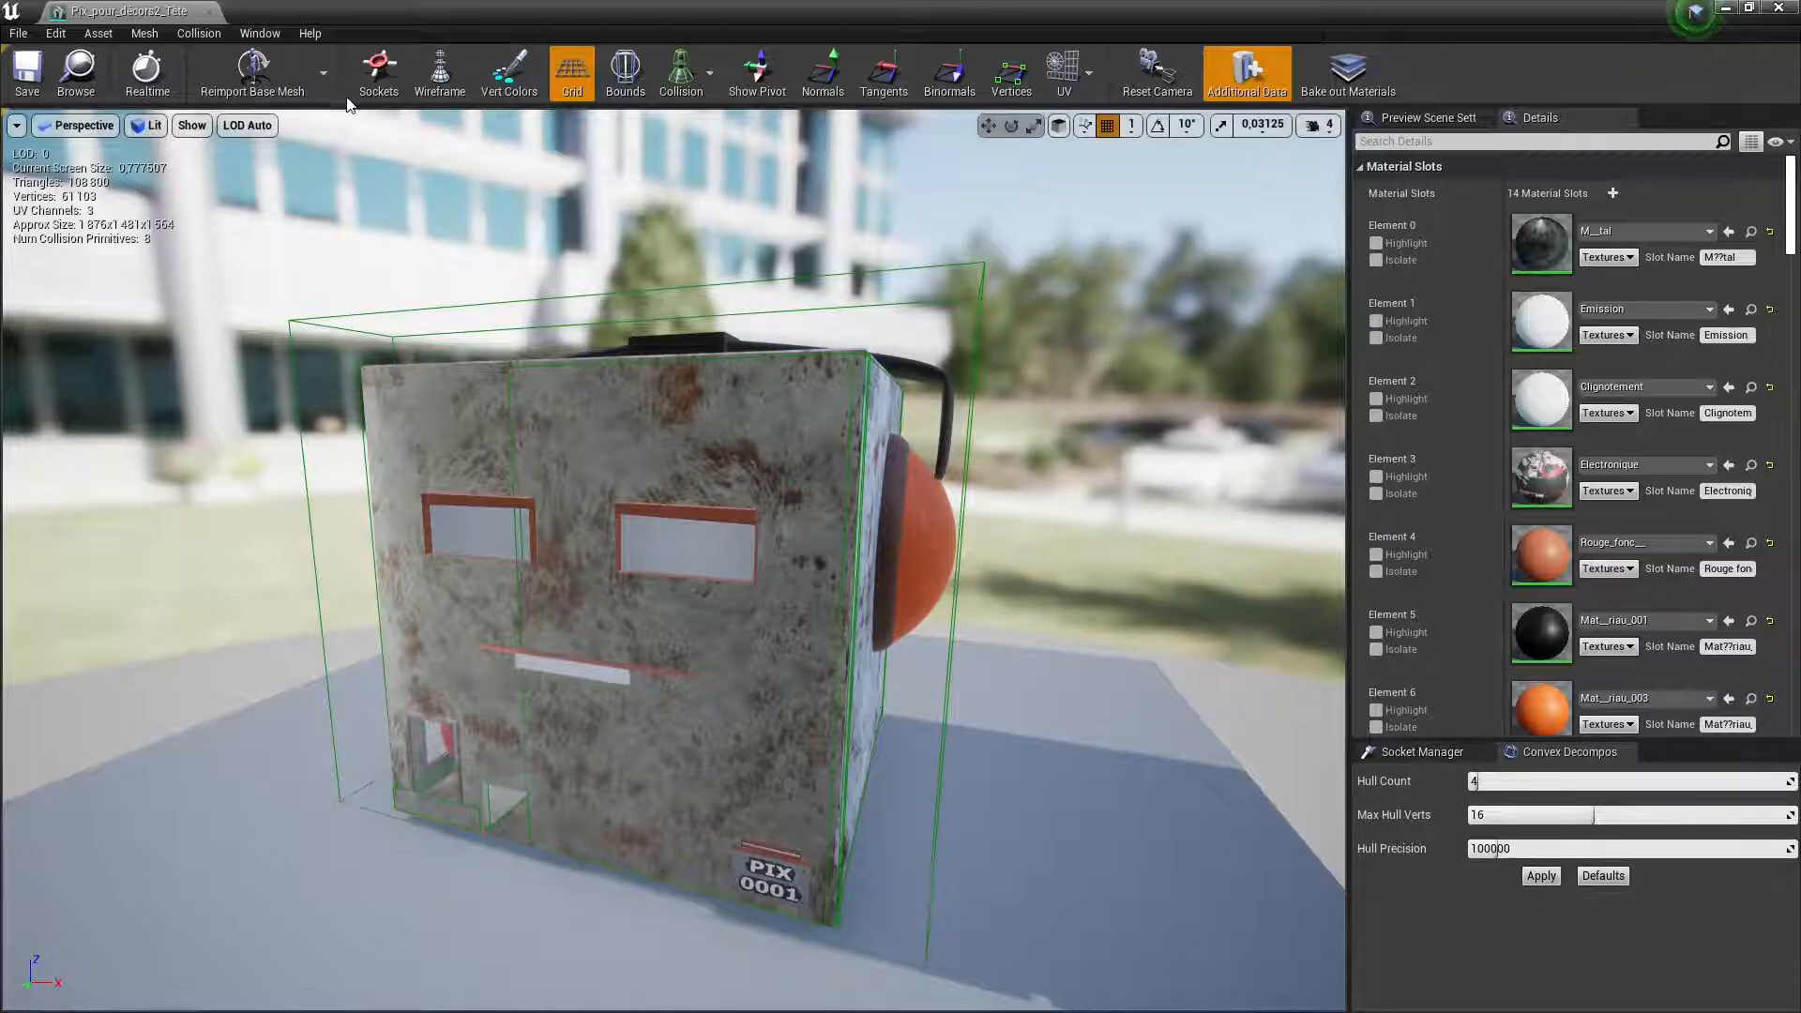
# Step: Add a second box simplified collision to the head and scale it down, mainly in height
pyautogui.click(210, 38)
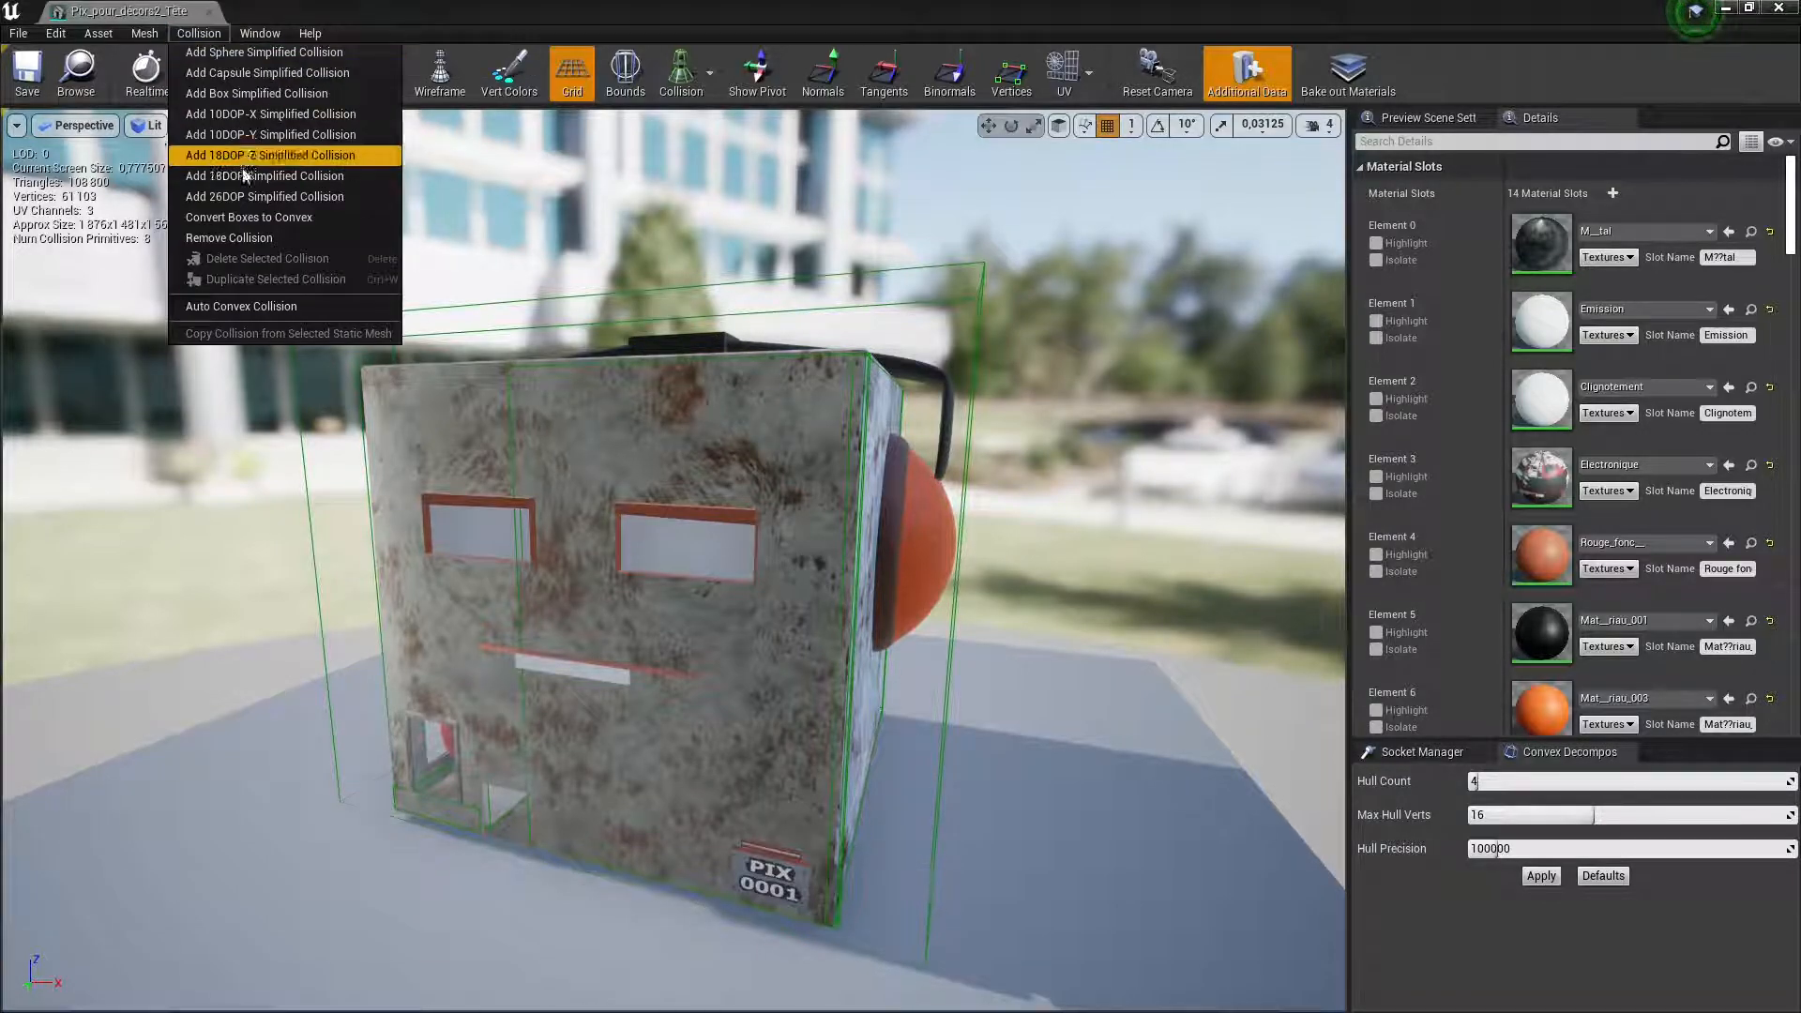
pyautogui.click(257, 93)
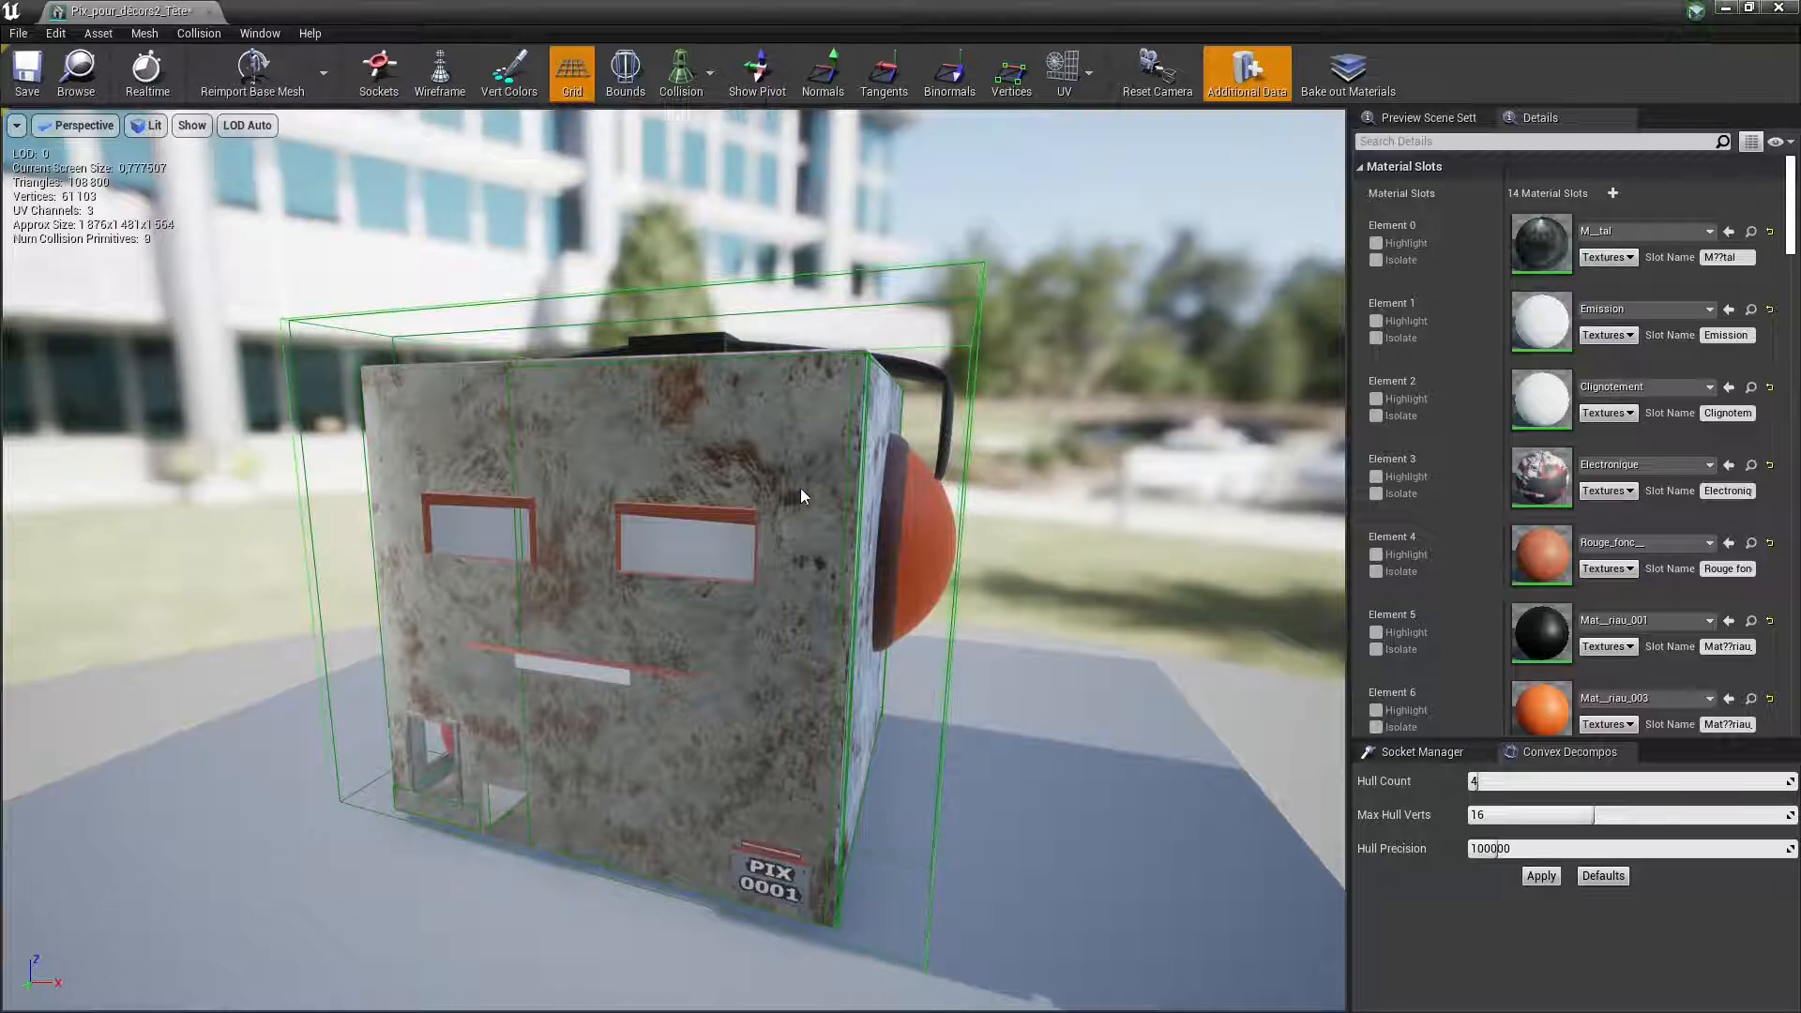
pyautogui.click(983, 297)
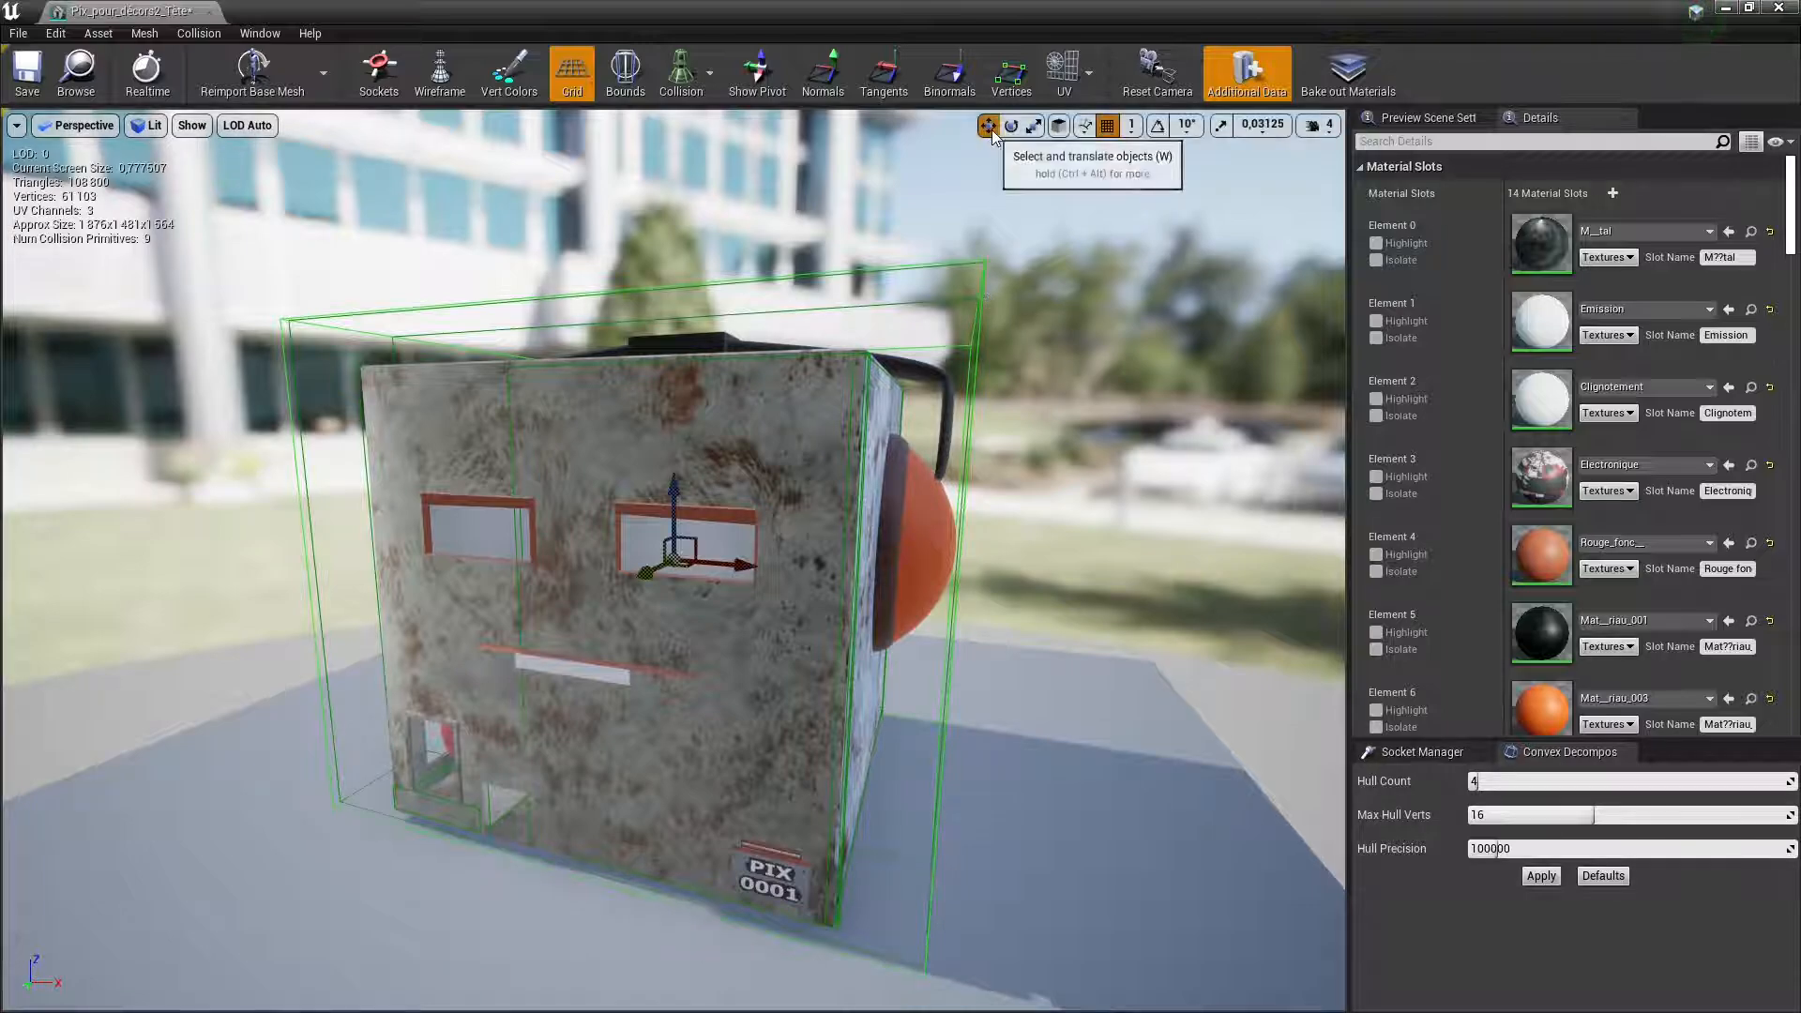
pyautogui.press('r')
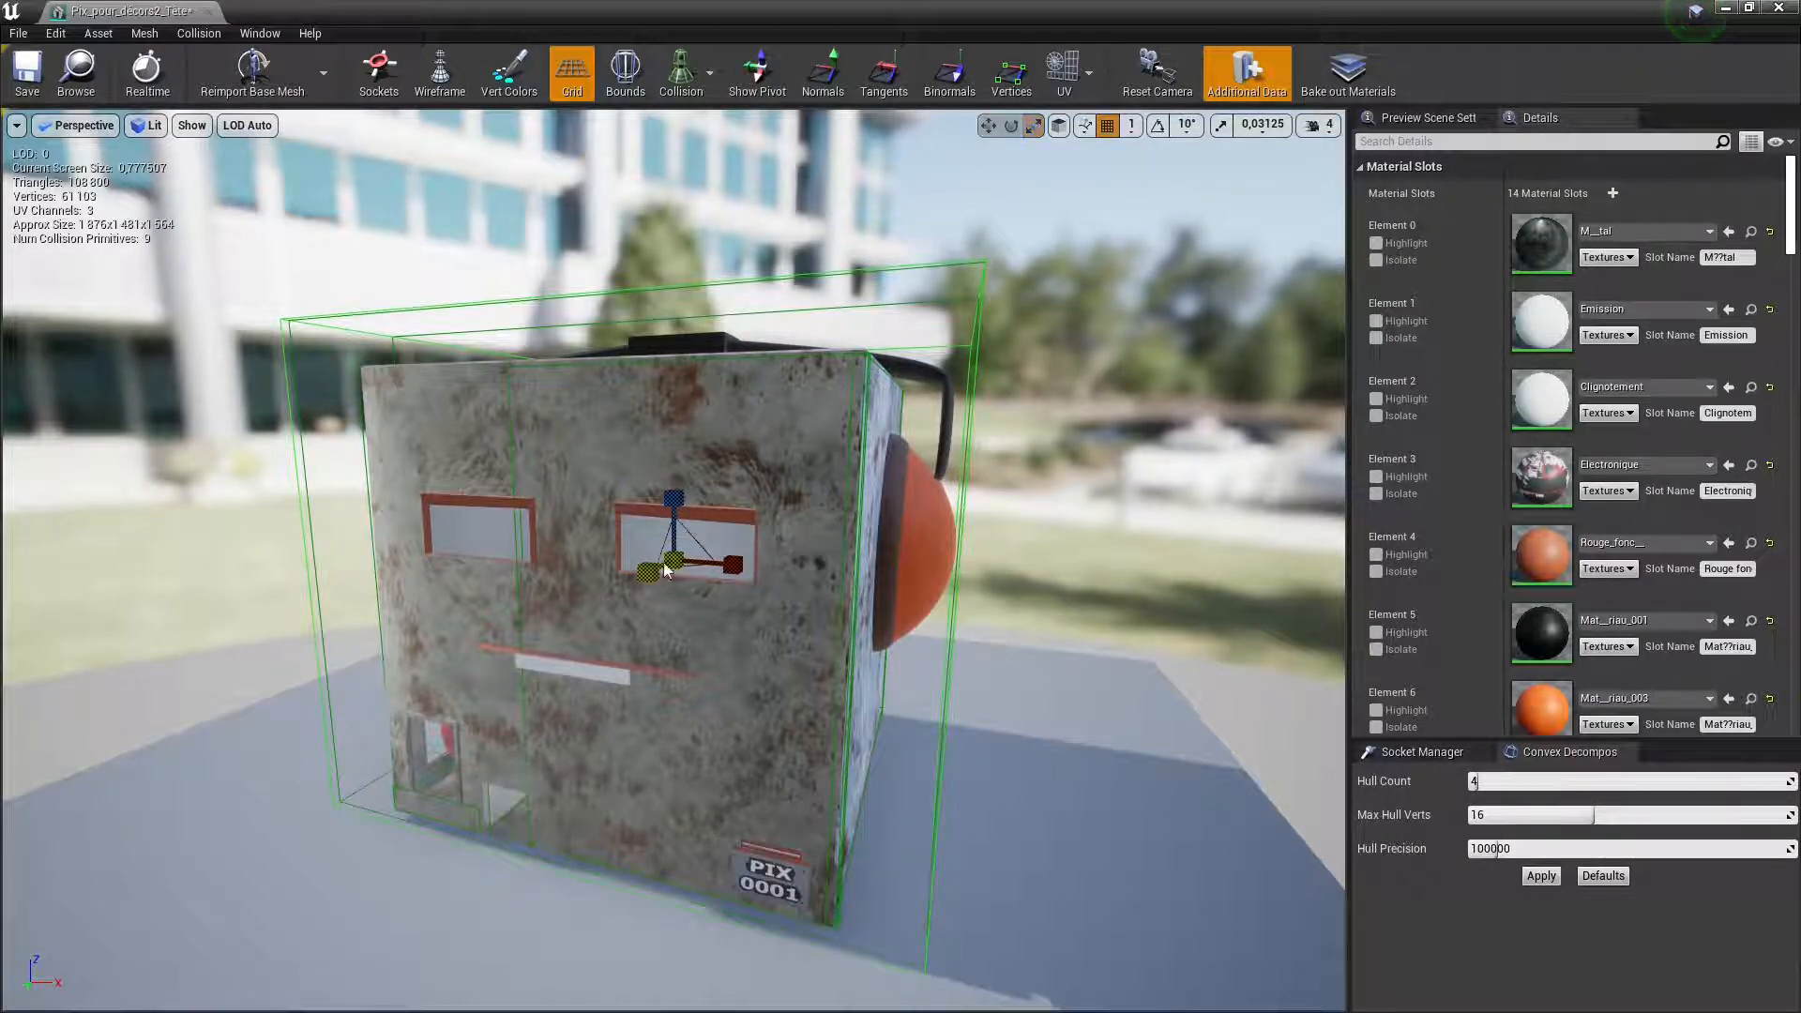
pyautogui.moveTo(665, 569)
pyautogui.mouseDown()
pyautogui.moveTo(711, 563)
pyautogui.moveTo(675, 535)
pyautogui.mouseUp()
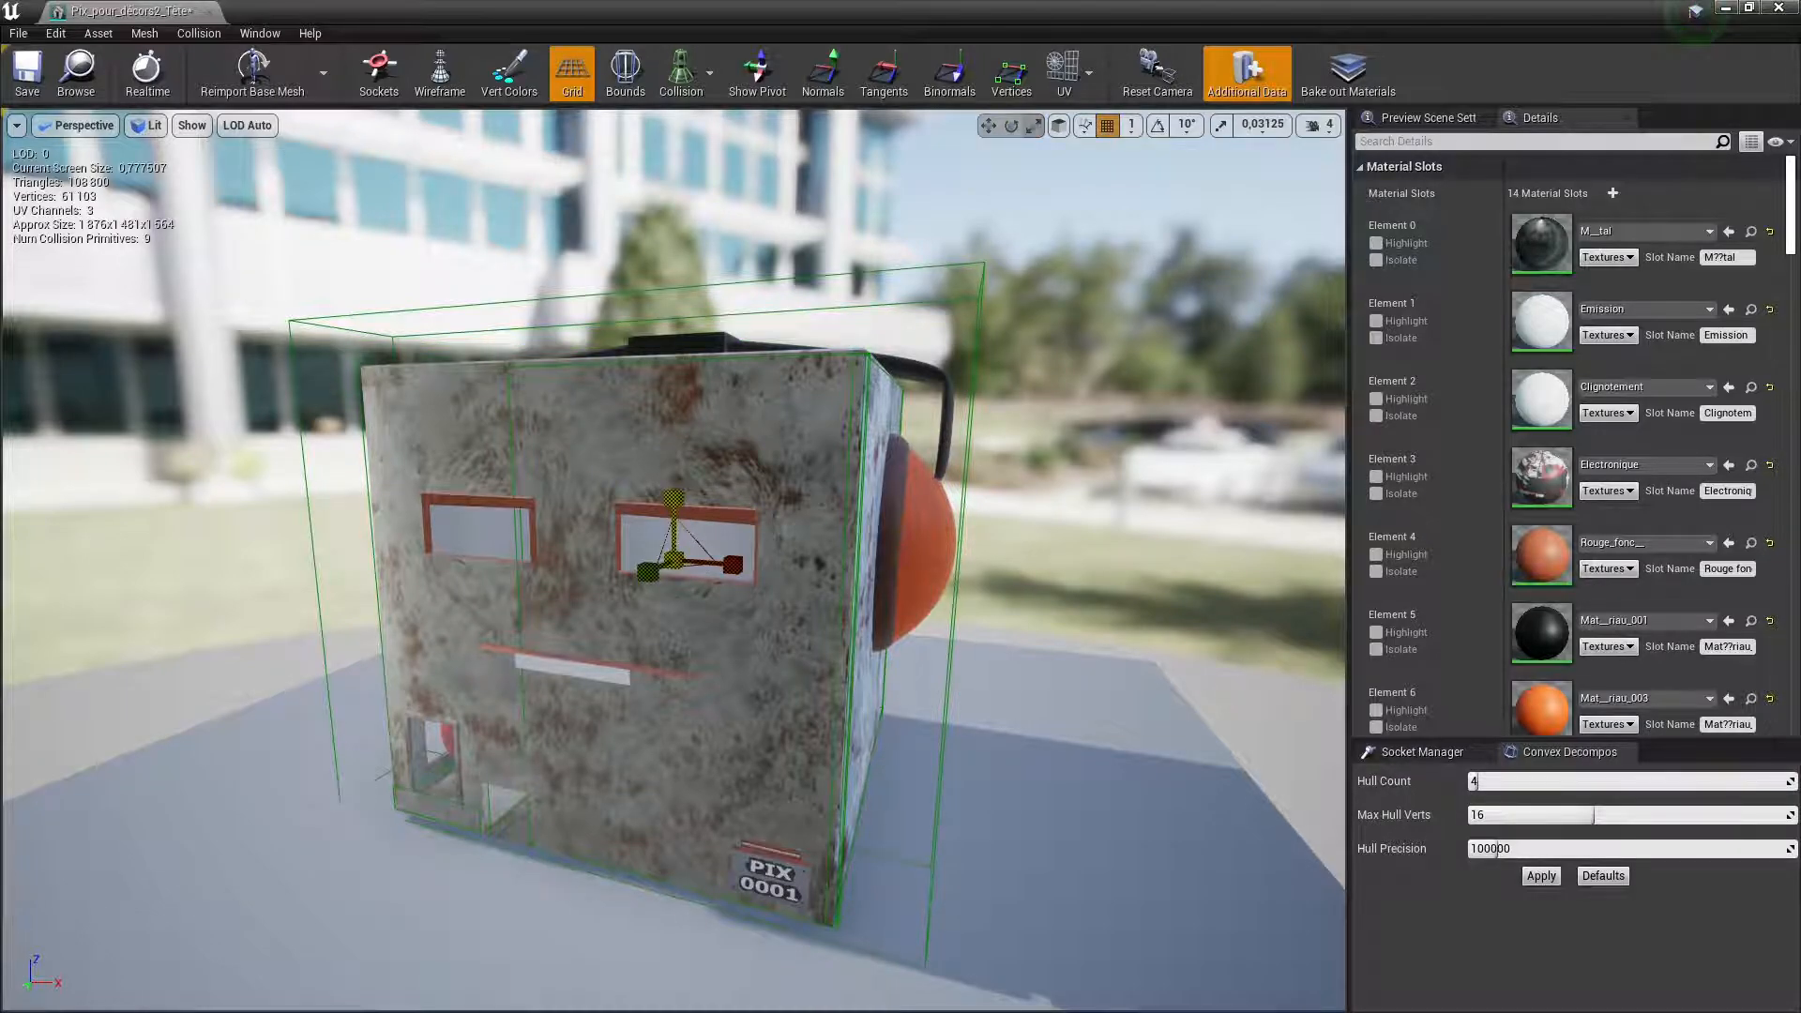
# Step: Move the smaller collision box forward and down to the lower front of the head, and save the mesh
pyautogui.click(988, 125)
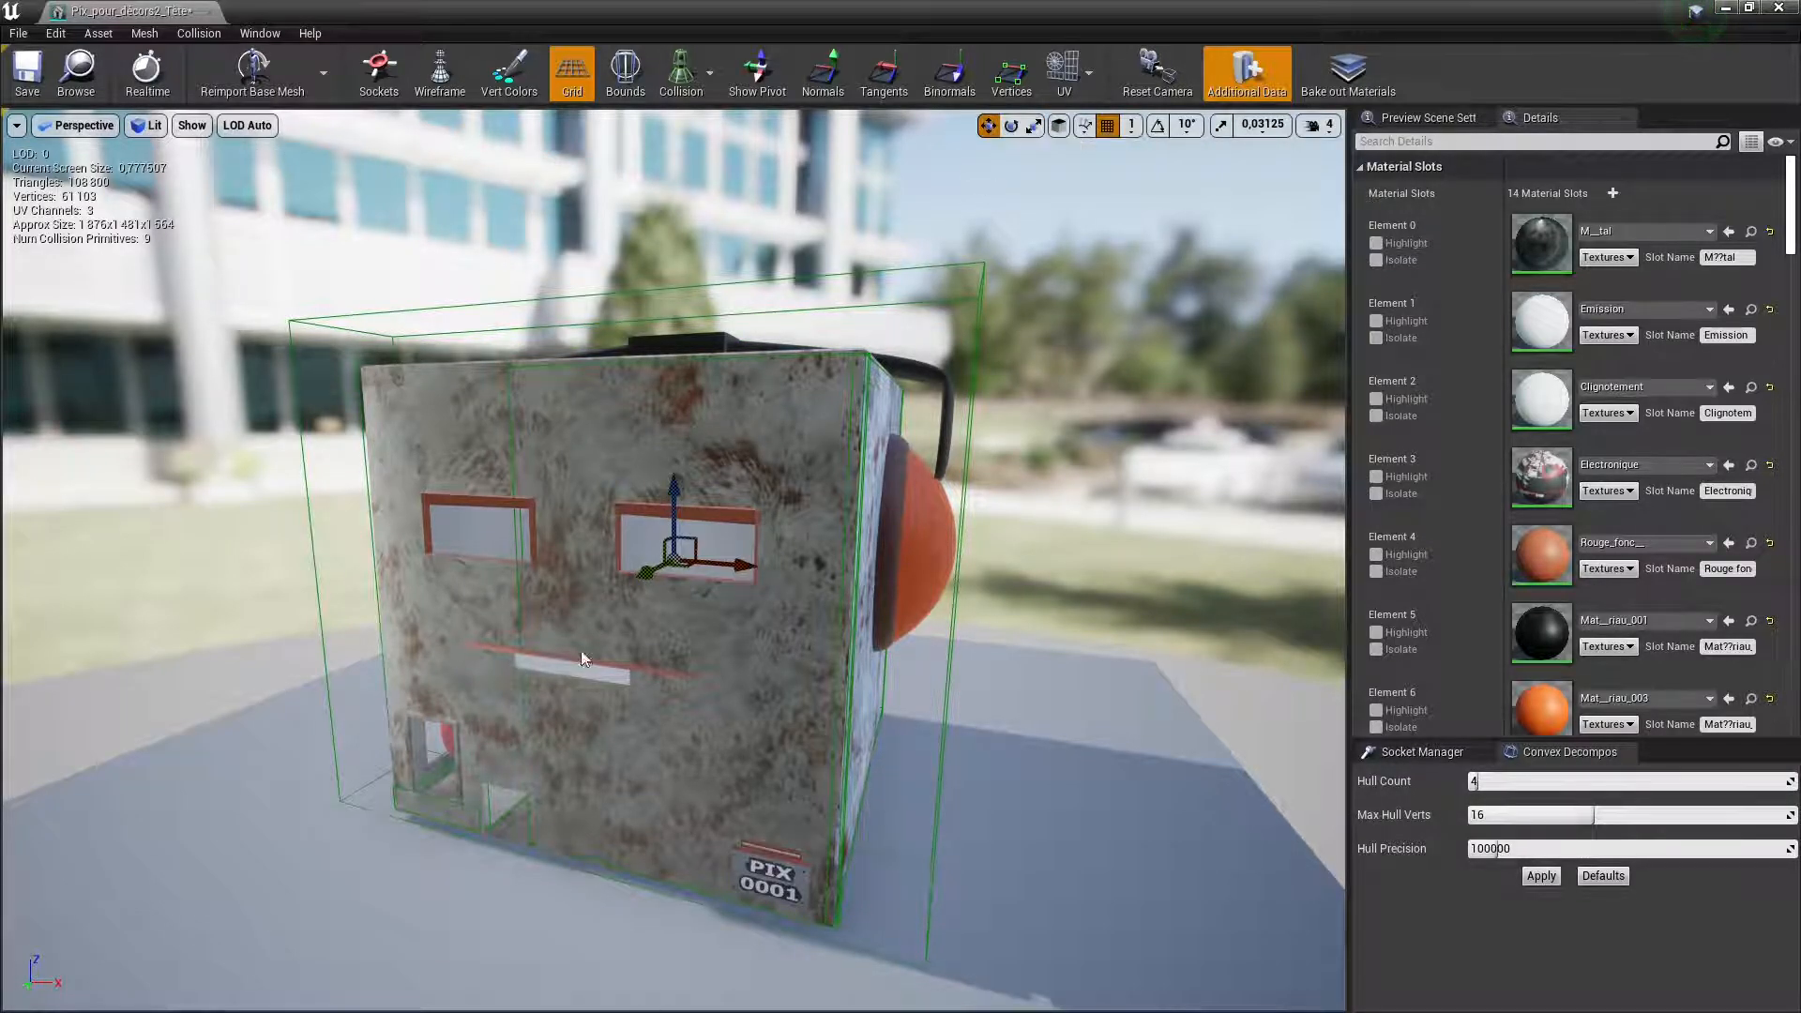
pyautogui.moveTo(636, 574); pyautogui.dragTo(469, 755)
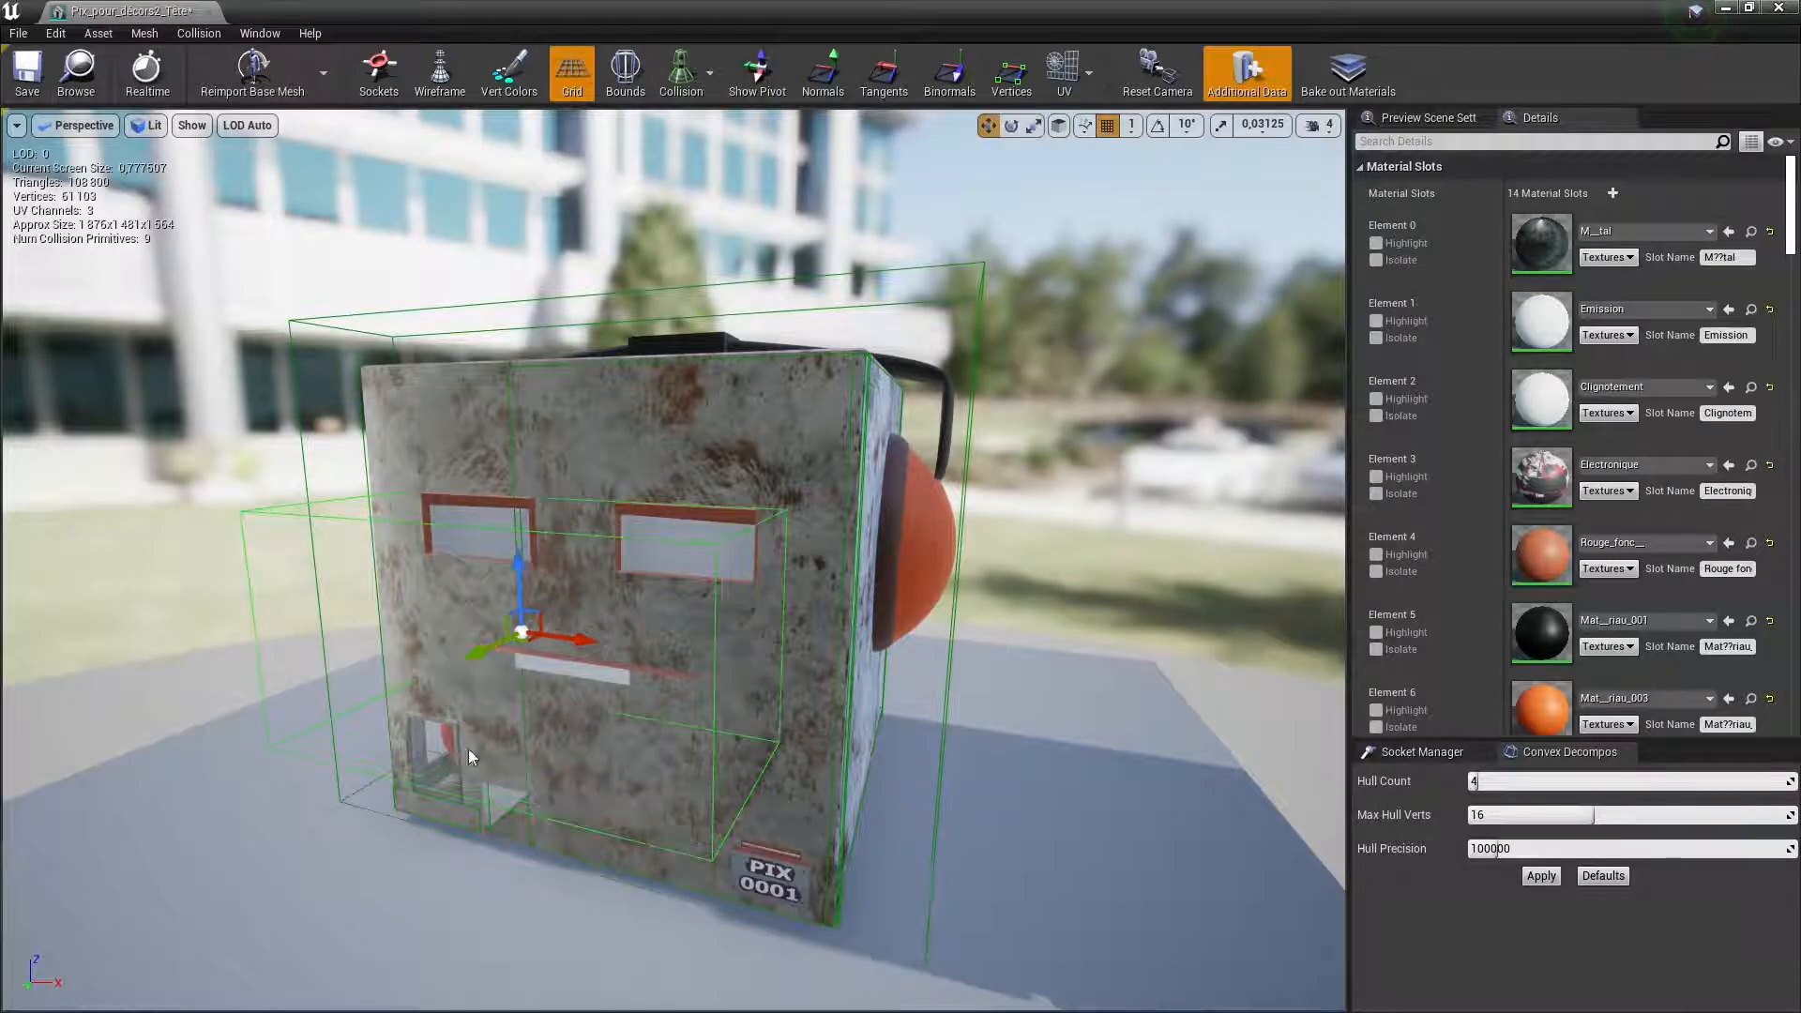
pyautogui.moveTo(507, 572); pyautogui.dragTo(528, 748)
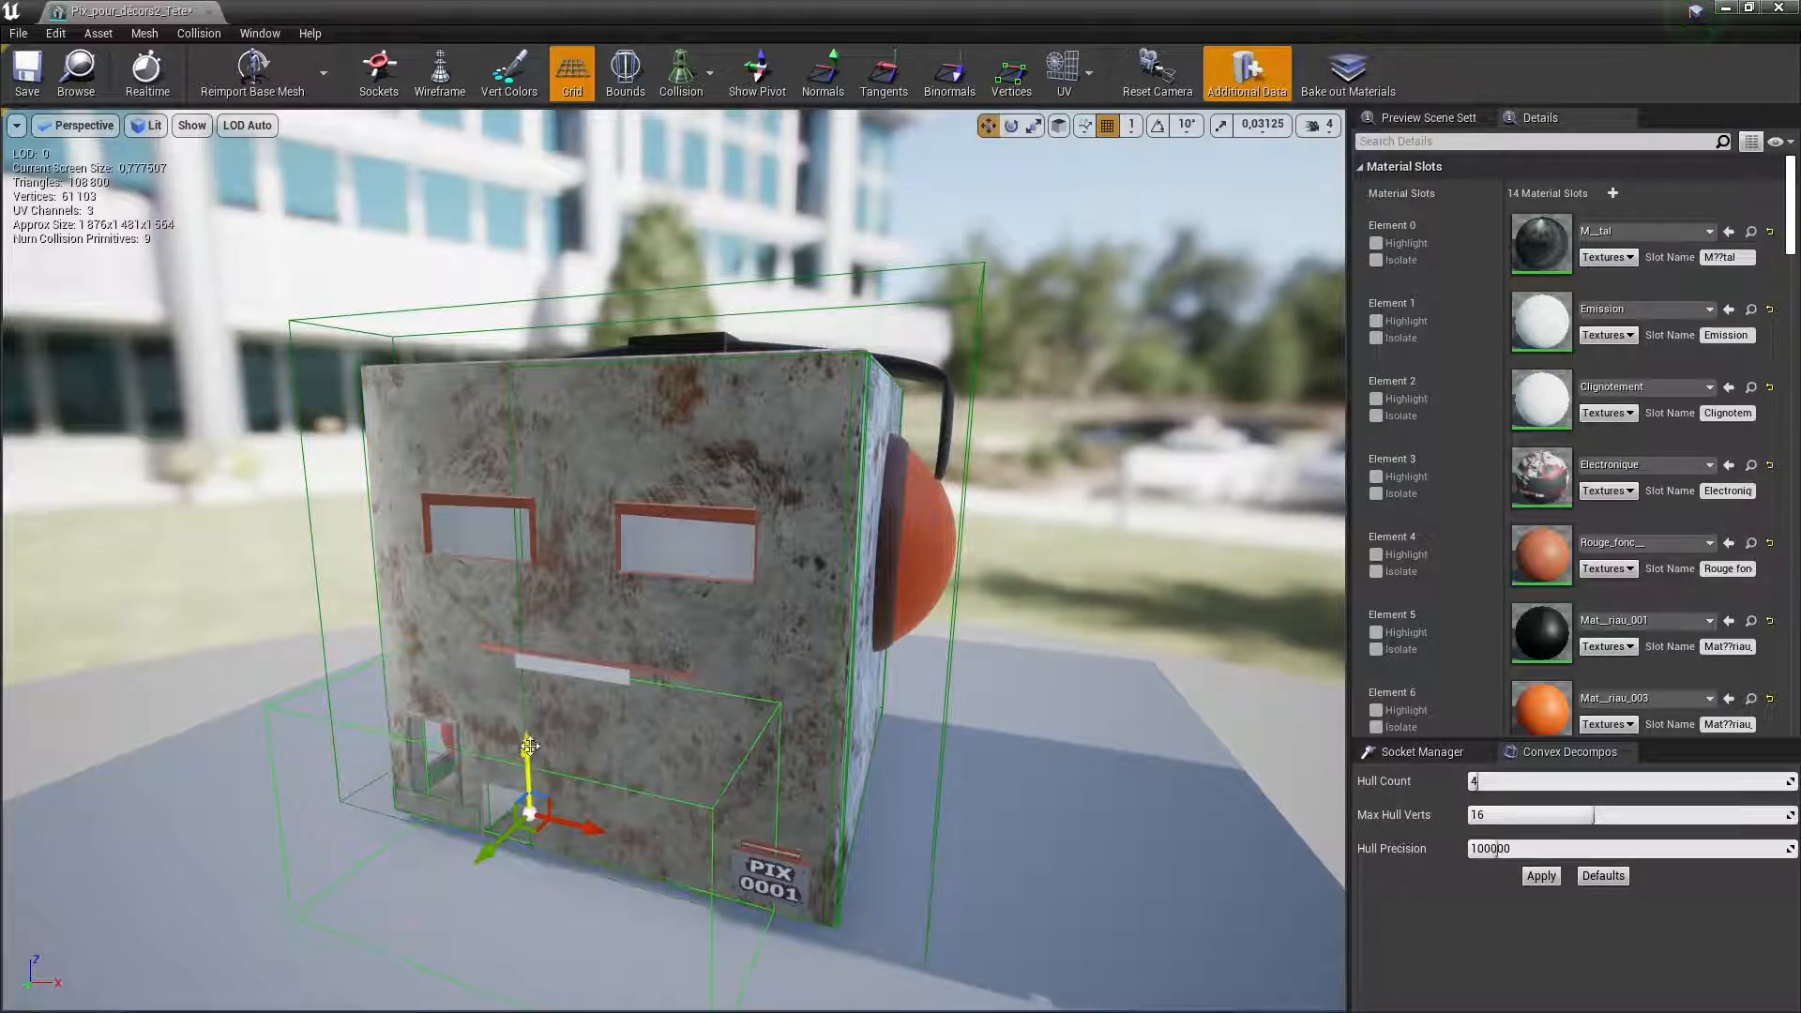
pyautogui.moveTo(591, 833); pyautogui.dragTo(643, 847)
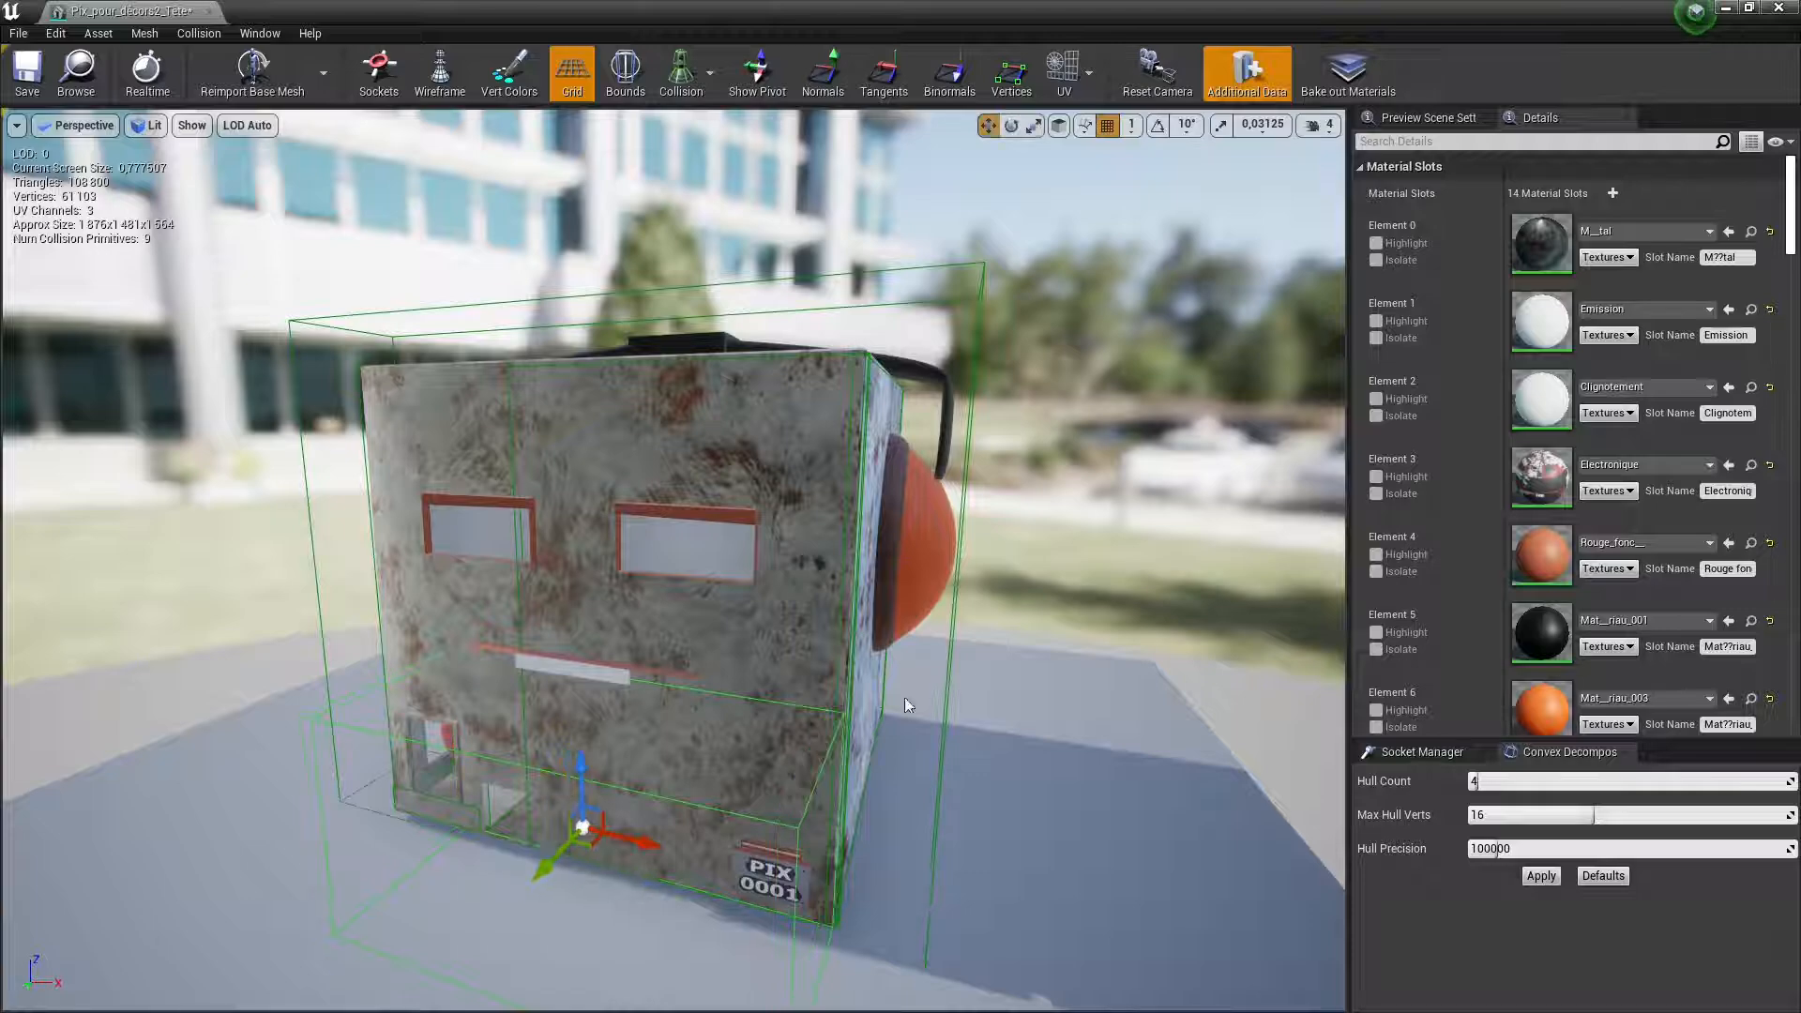
pyautogui.click(27, 70)
pyautogui.click(208, 11)
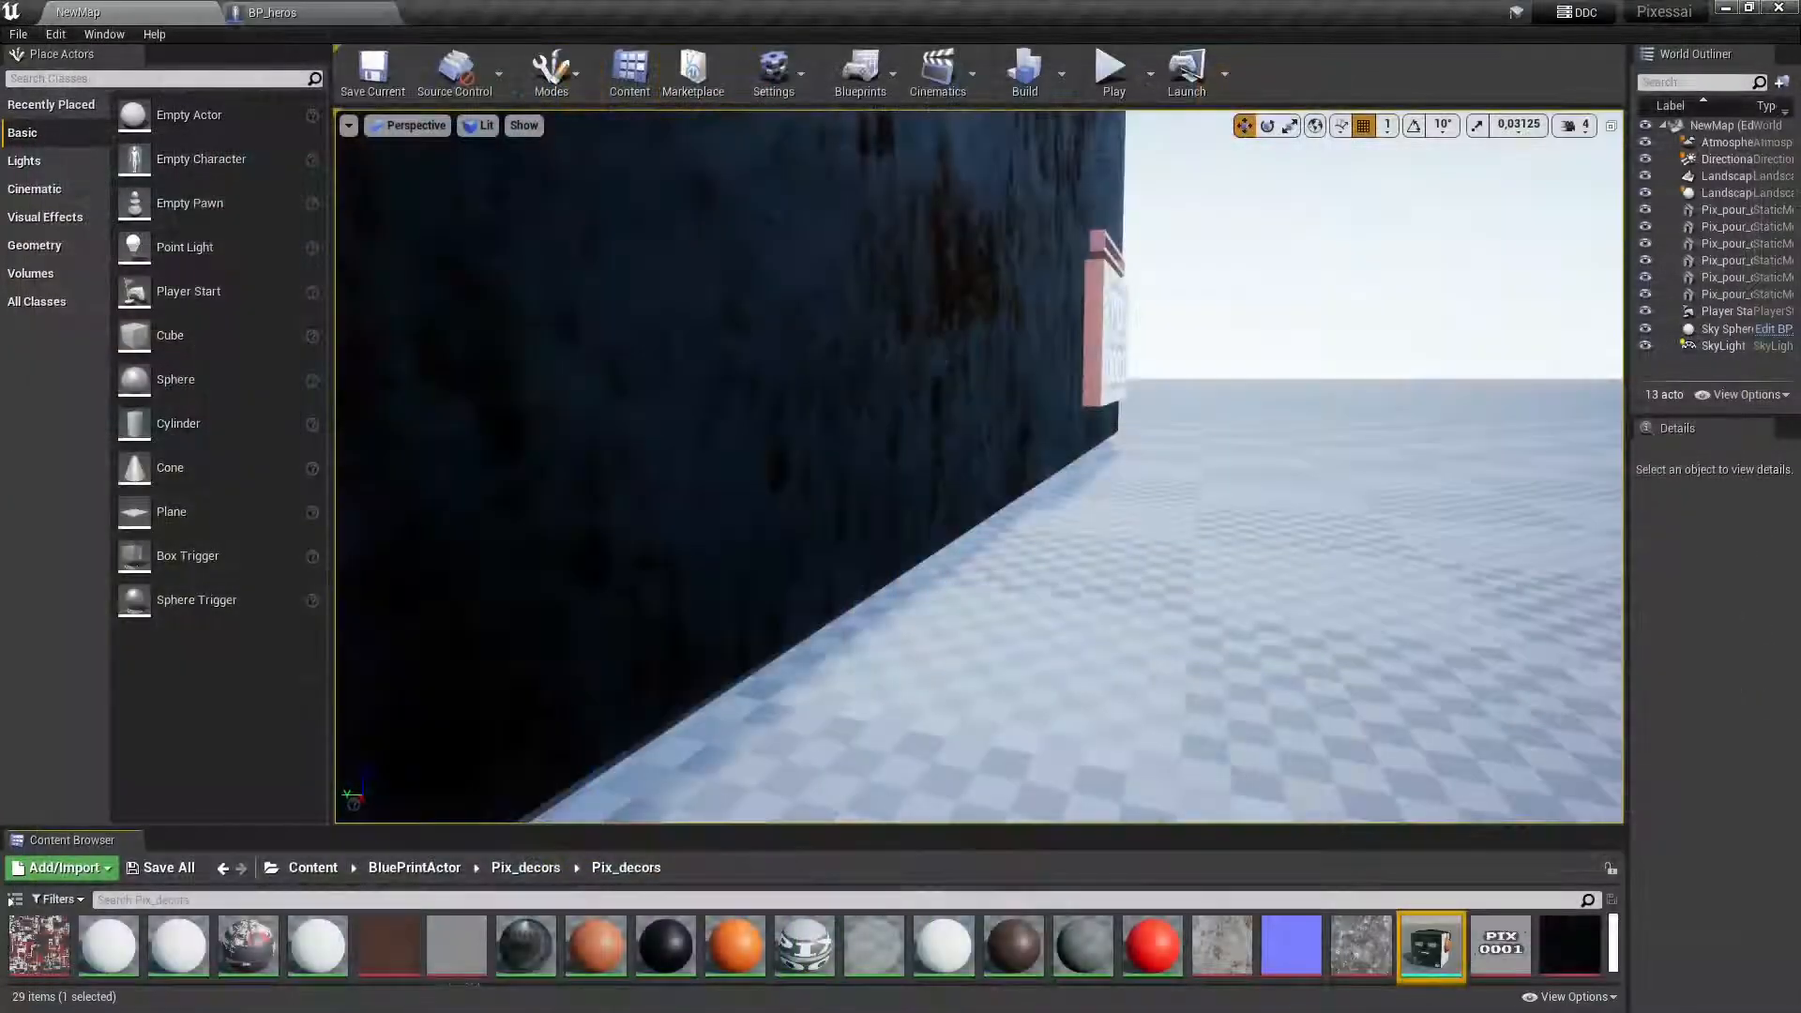
# Step: Run the level again to test the second collision box in front of the head, and end the play session
pyautogui.click(1114, 69)
pyautogui.press('w')
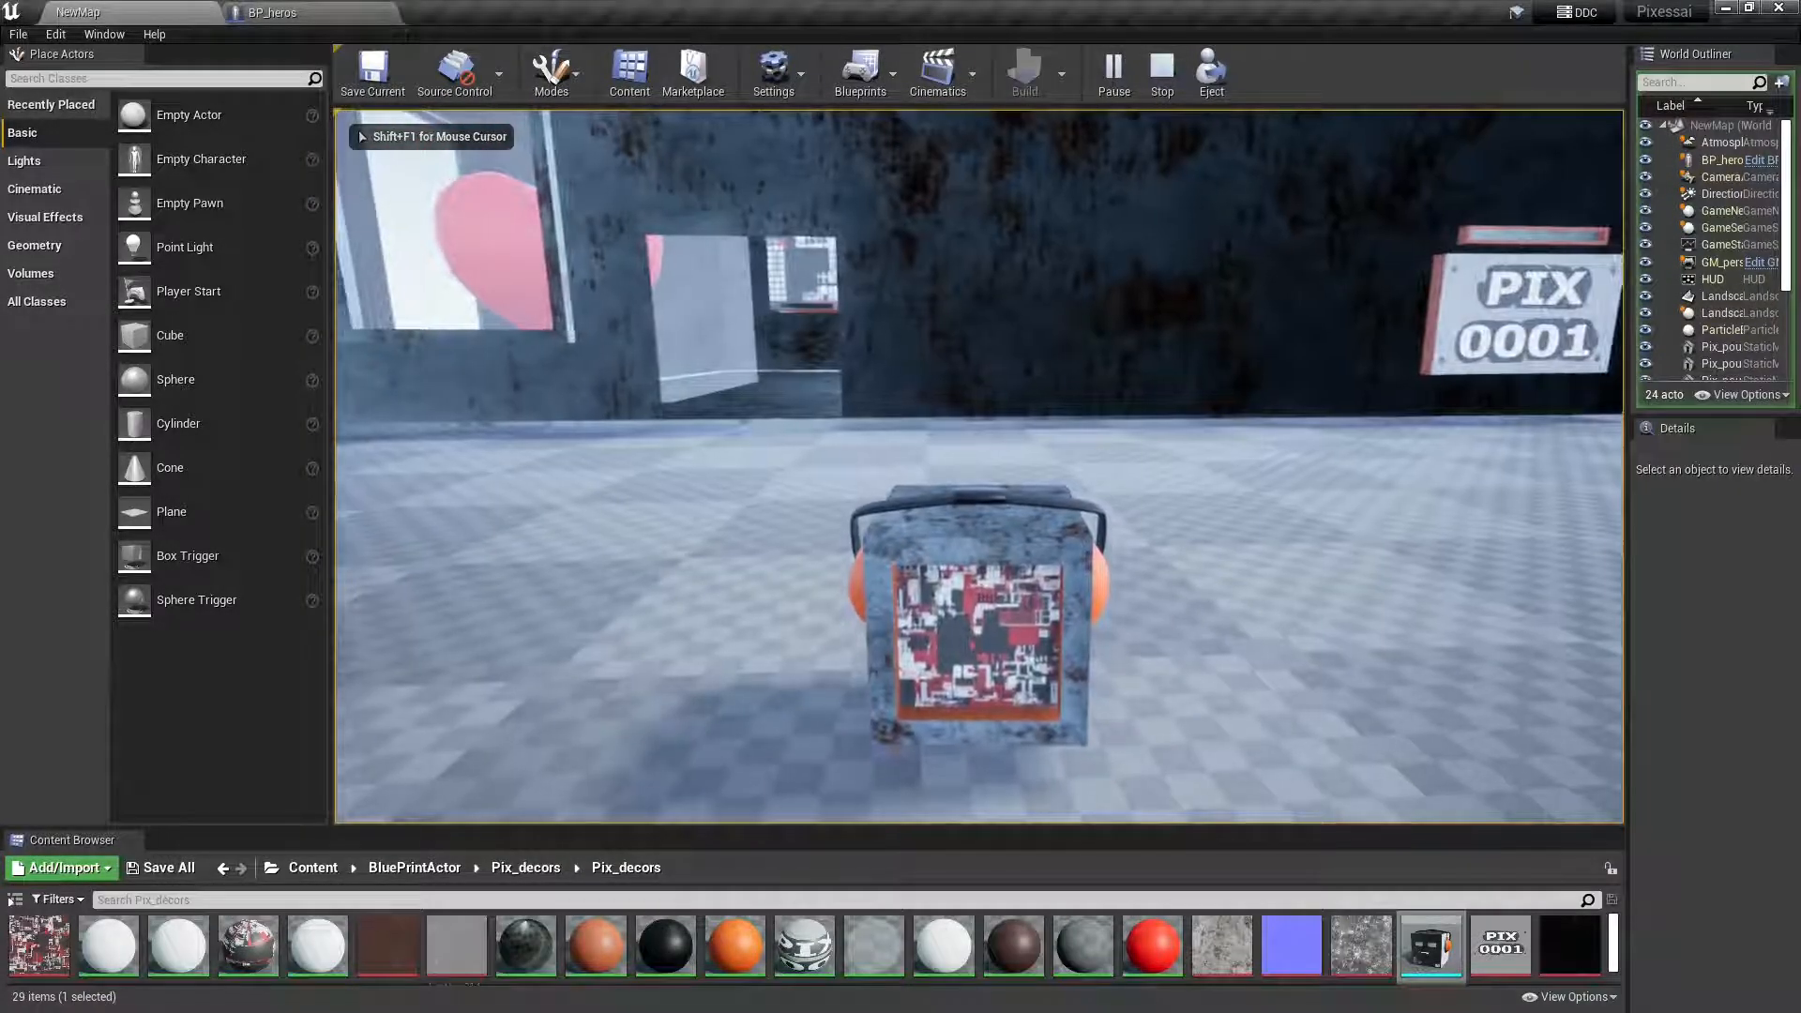
pyautogui.press('Escape')
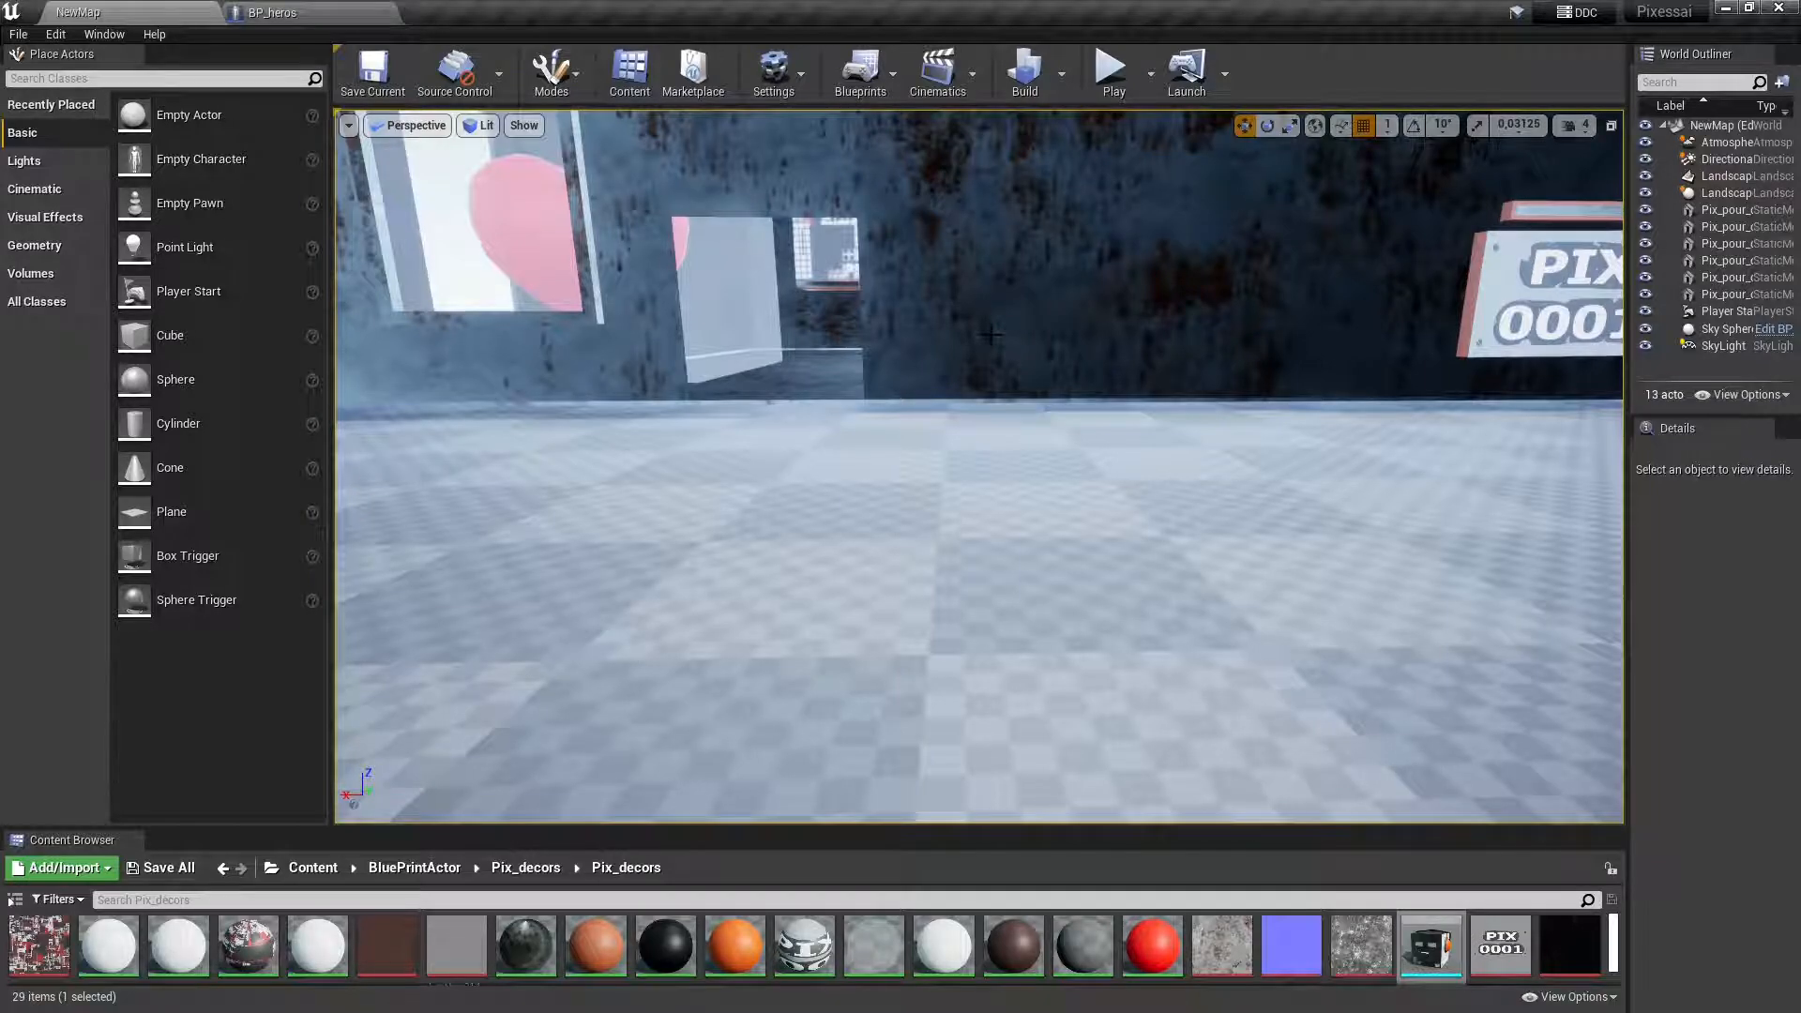
pyautogui.moveTo(991, 335); pyautogui.dragTo(1009, 482, button='right')
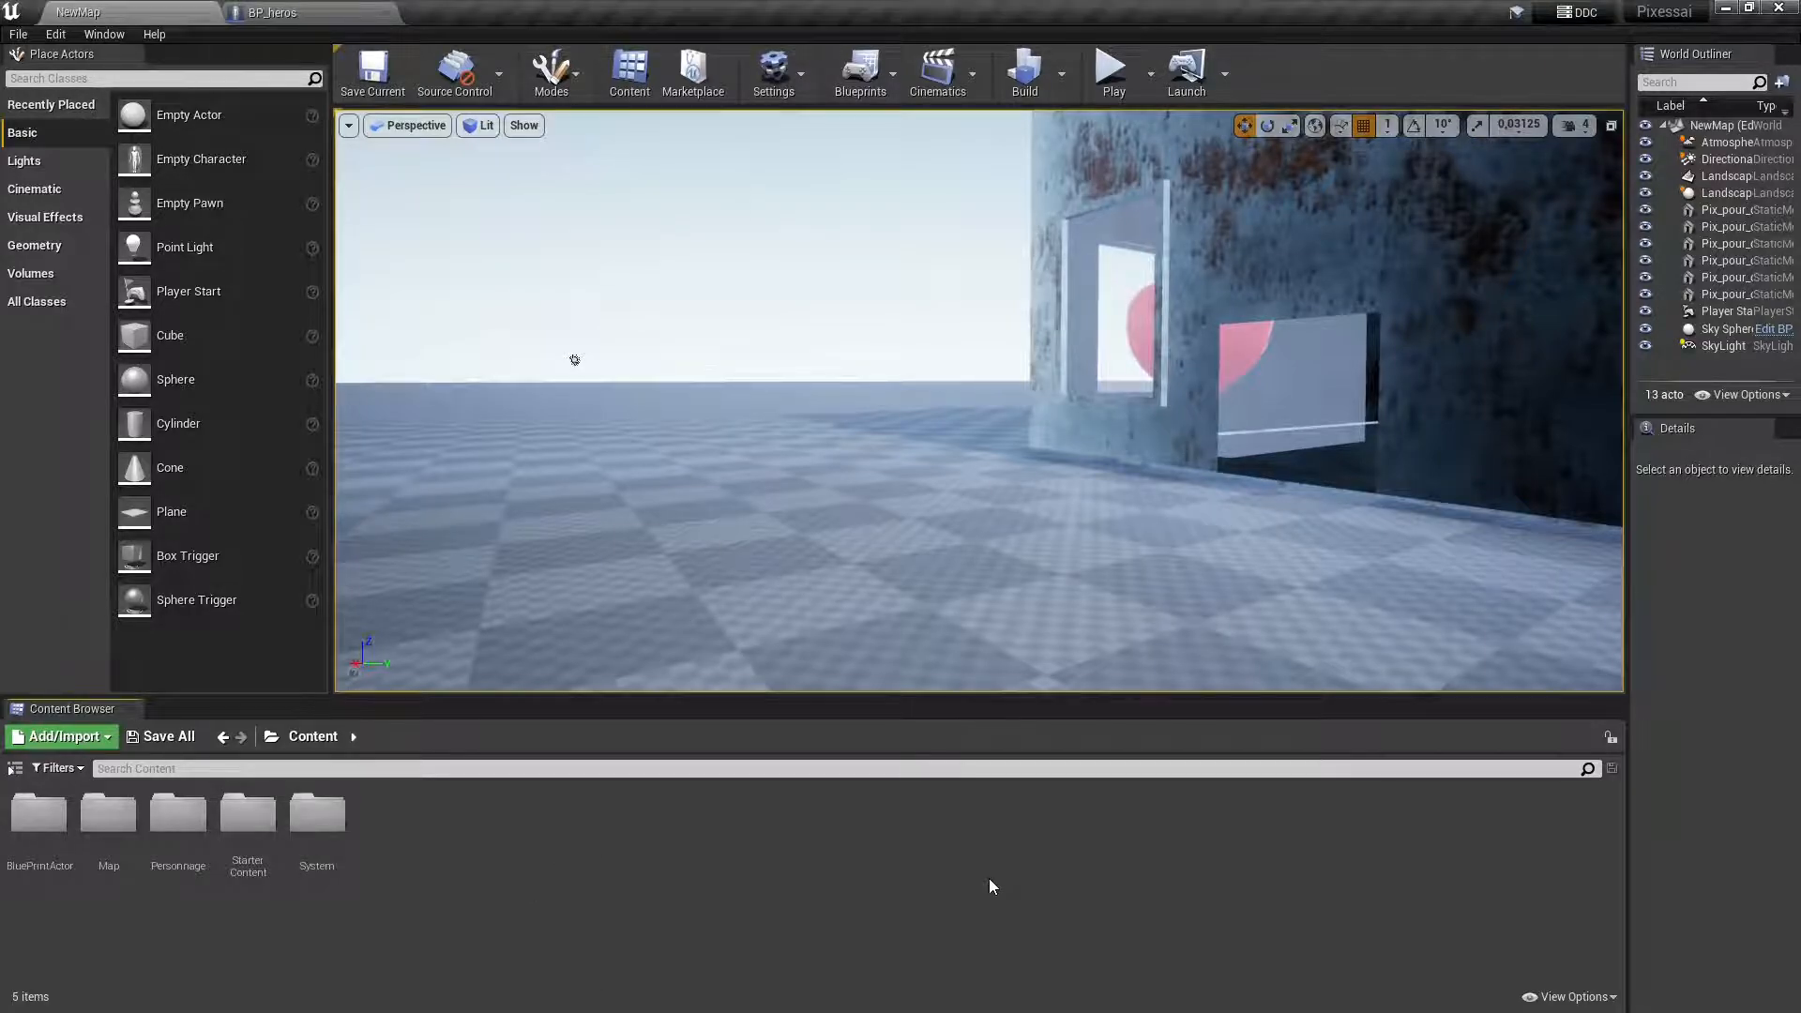
# Step: Run the level once more and test the robot character by walking and jumping repeatedly on the open floor near the PIX 0001 sign
pyautogui.click(1112, 68)
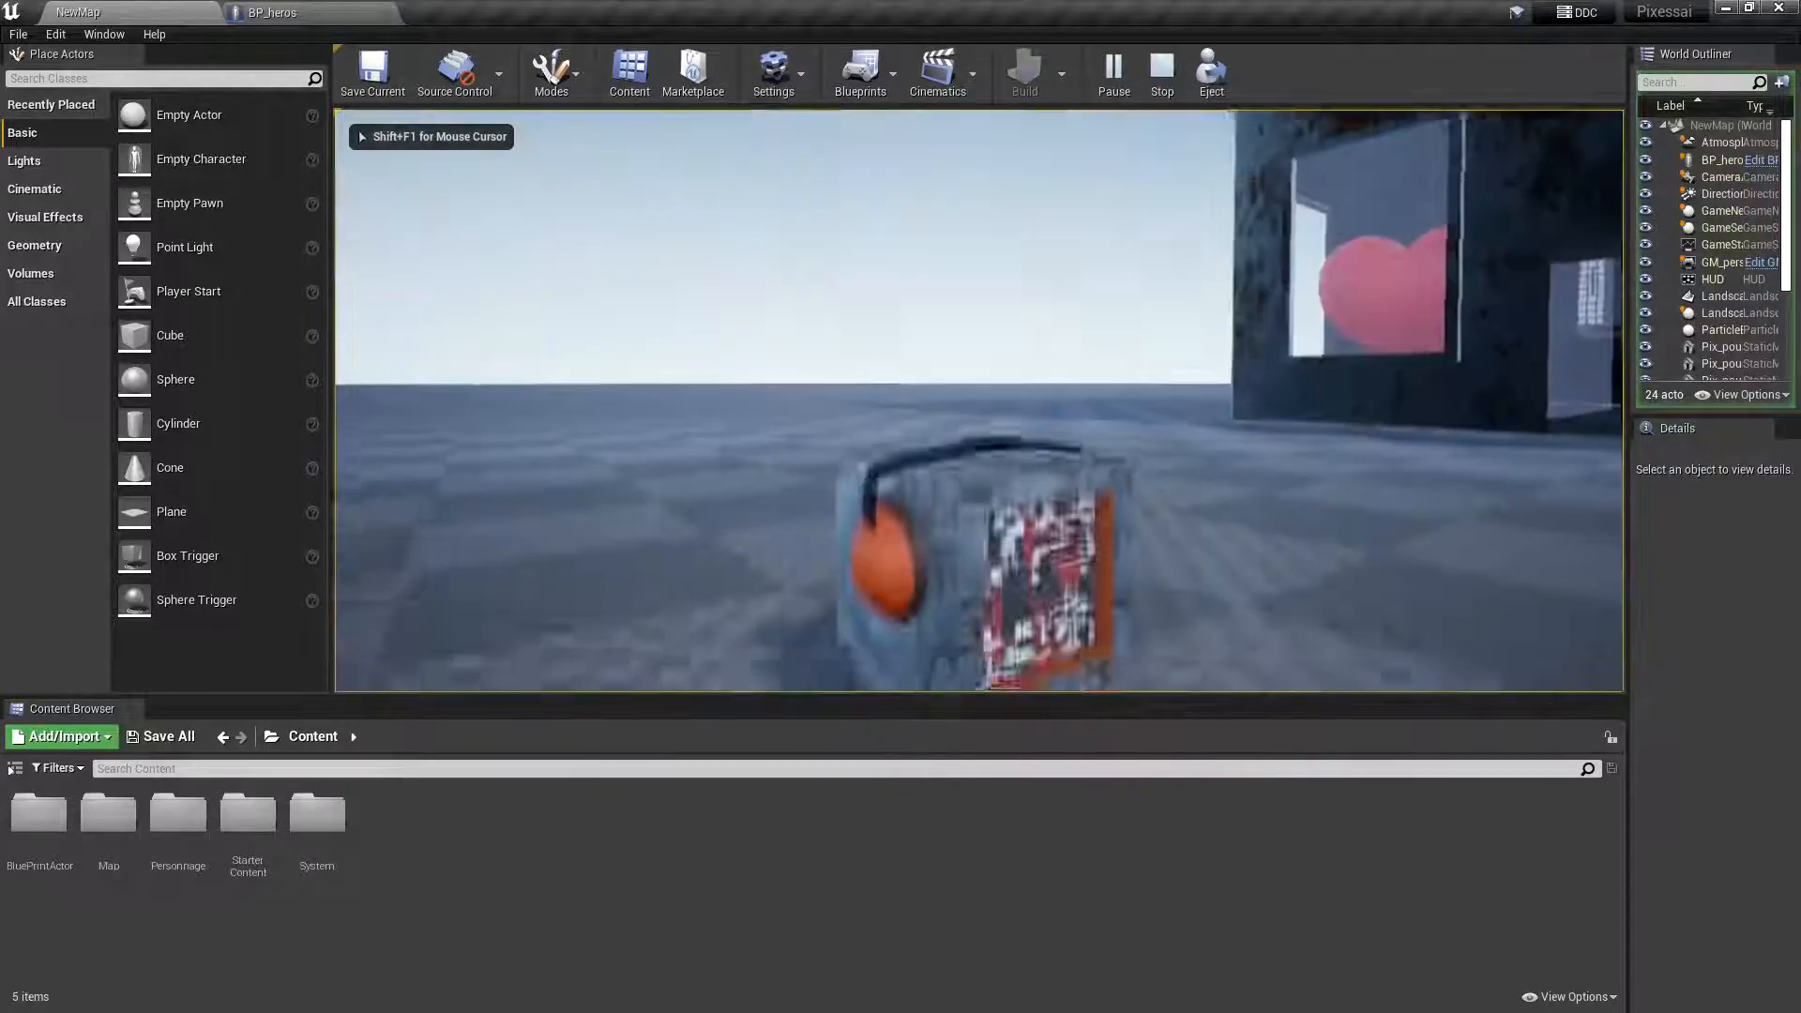
pyautogui.press('s')
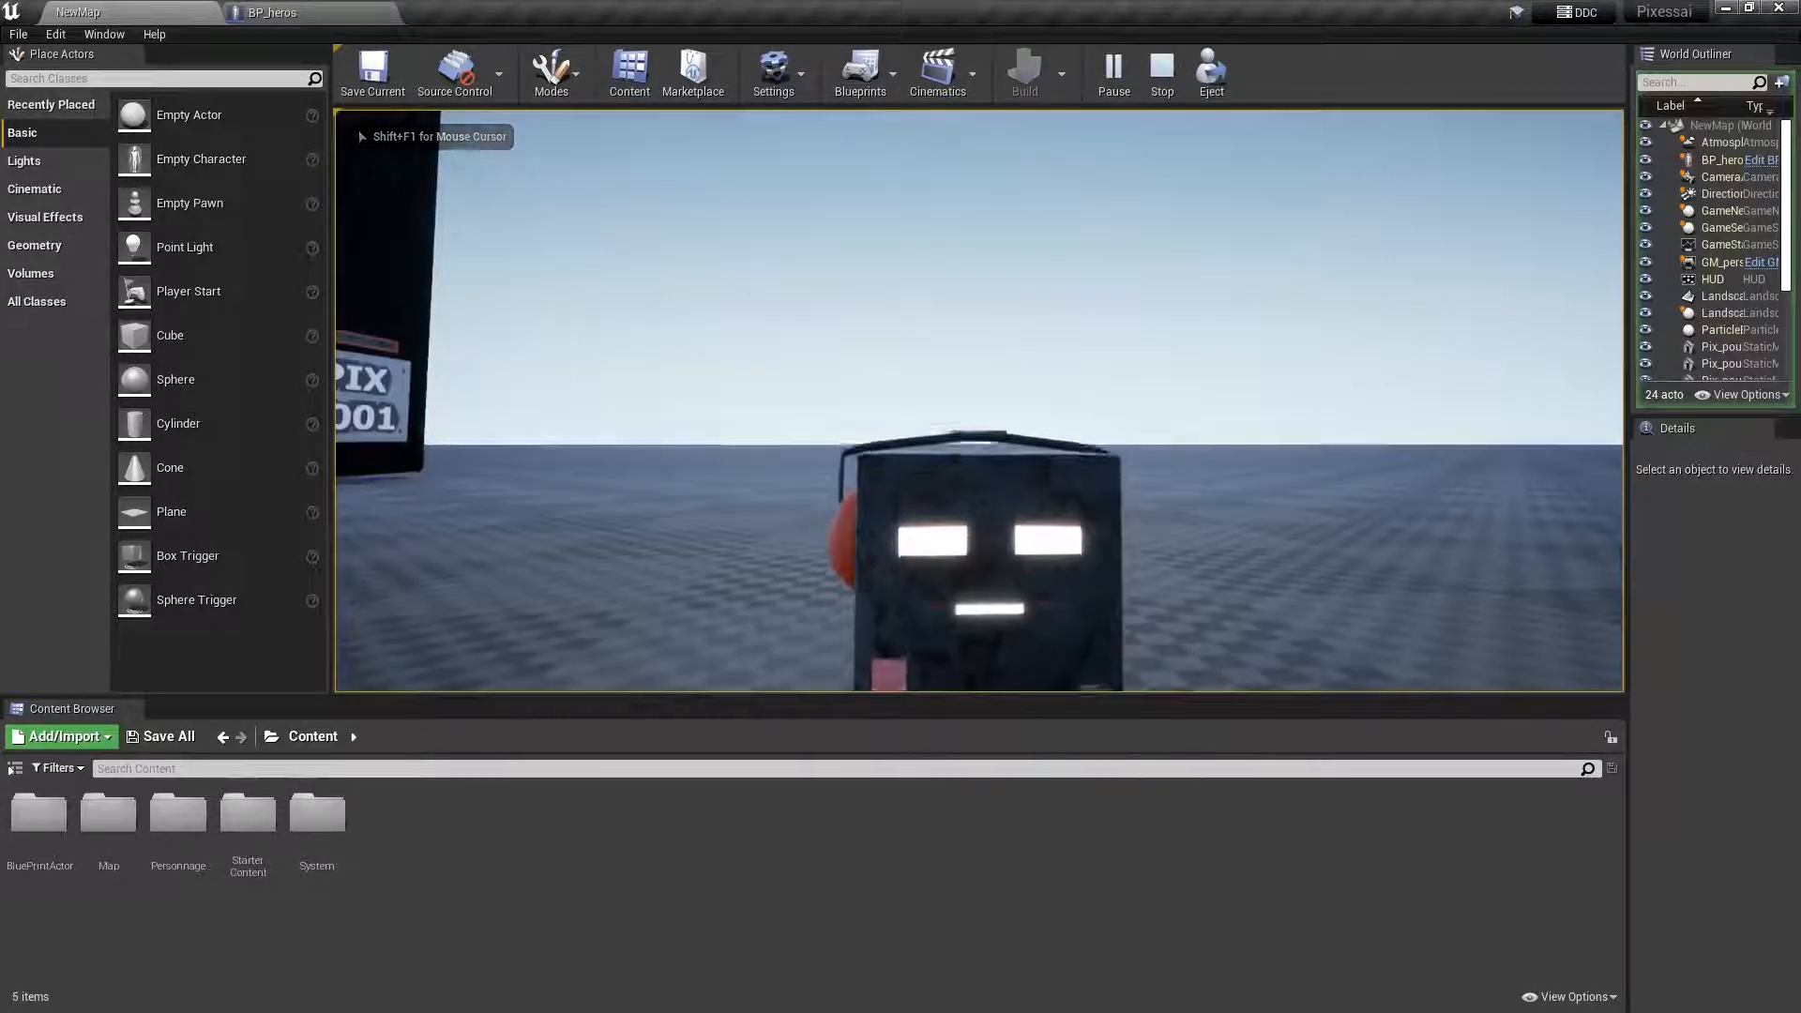
pyautogui.press('w')
pyautogui.press('space')
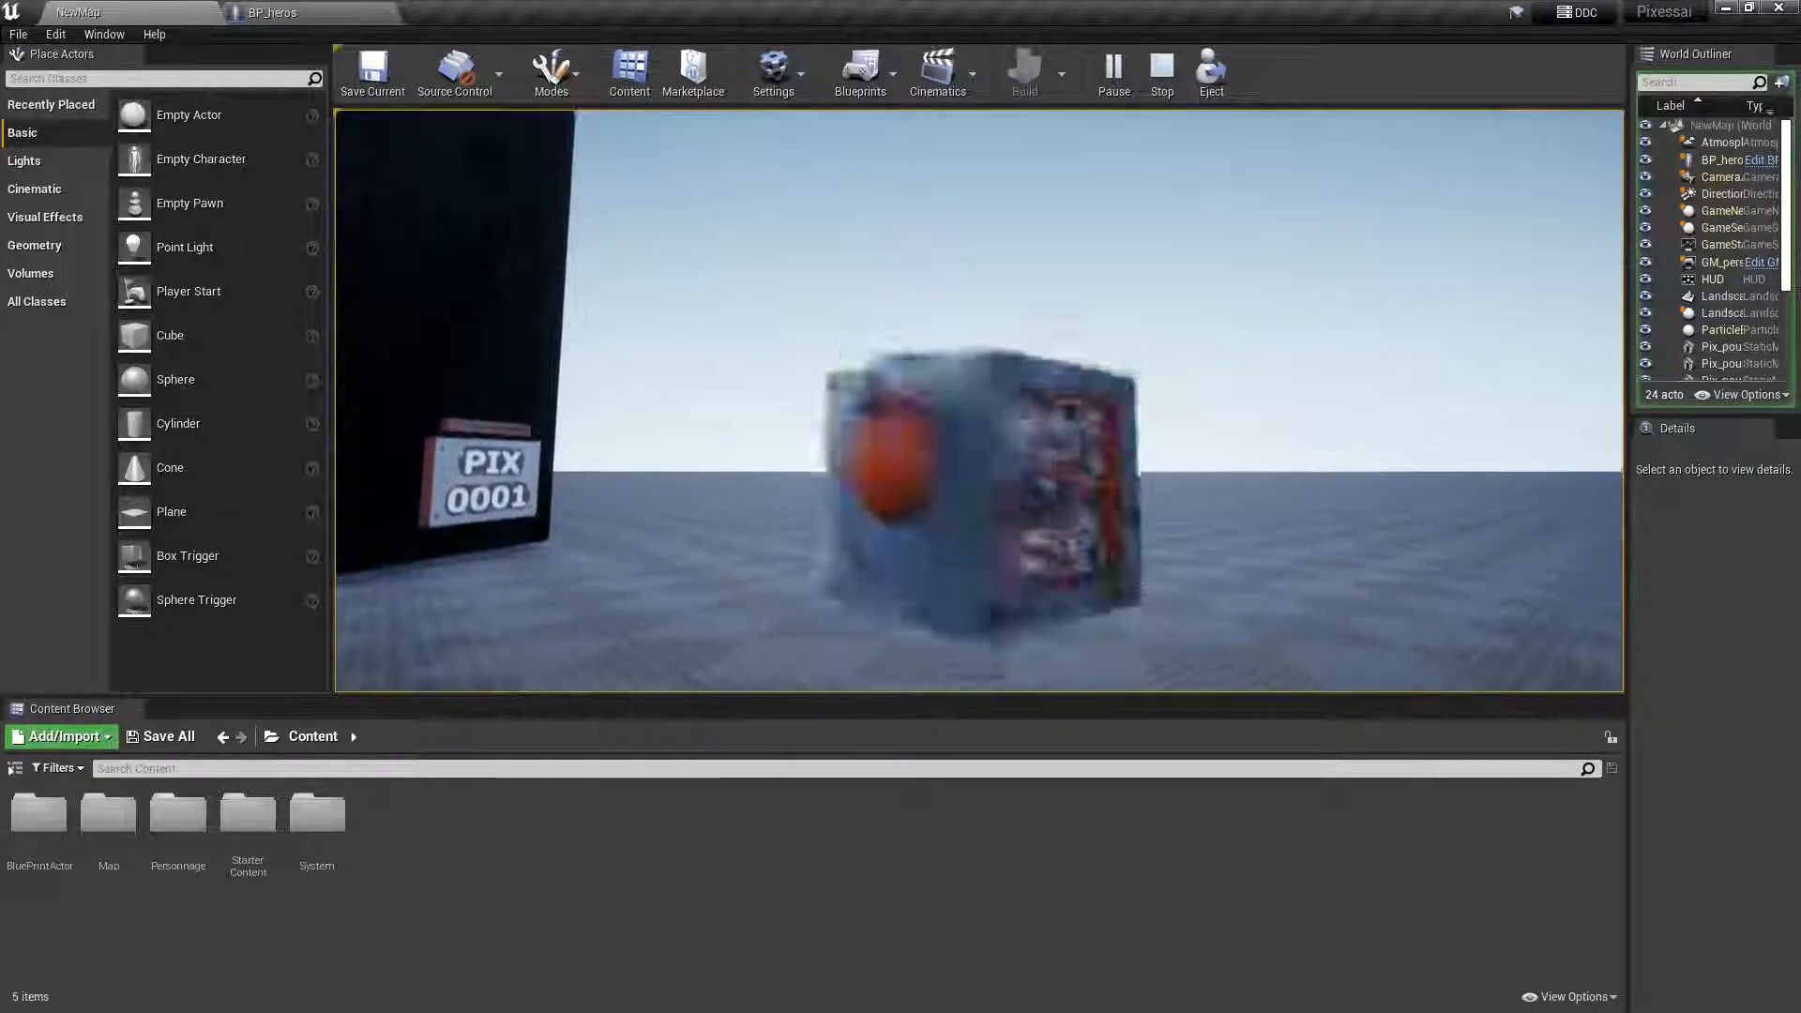
pyautogui.press('s')
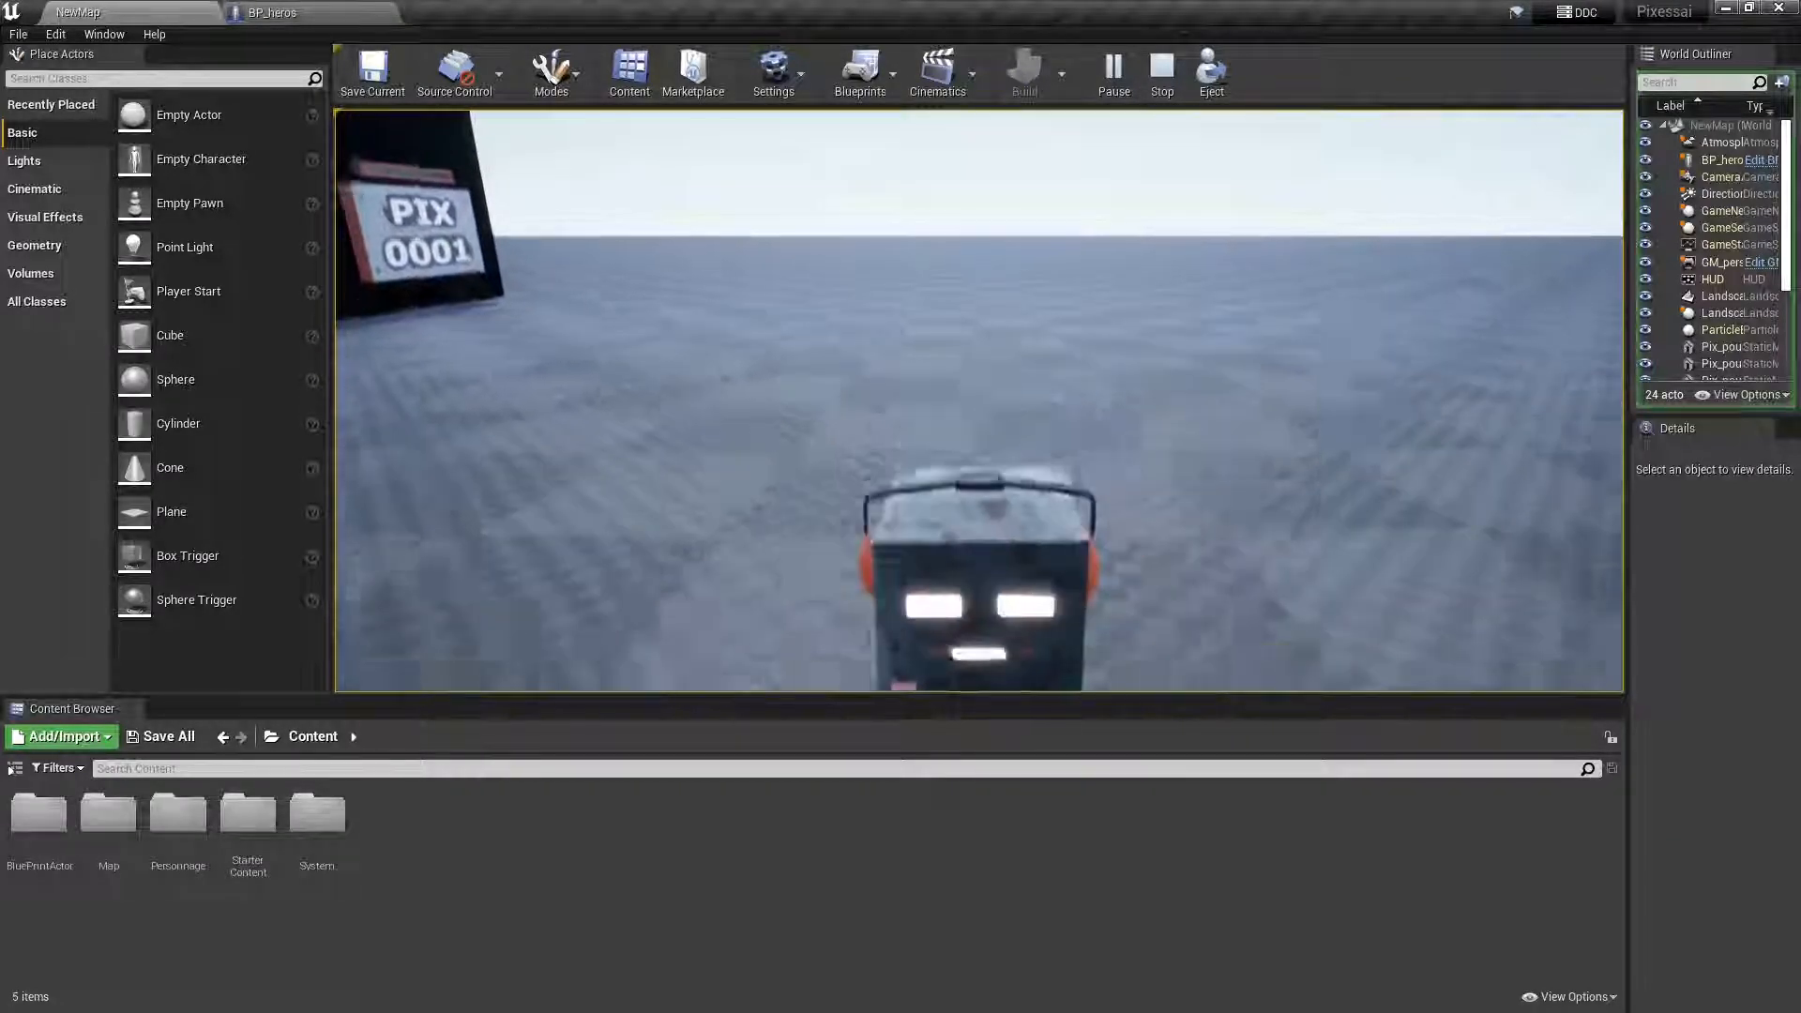
pyautogui.press('space')
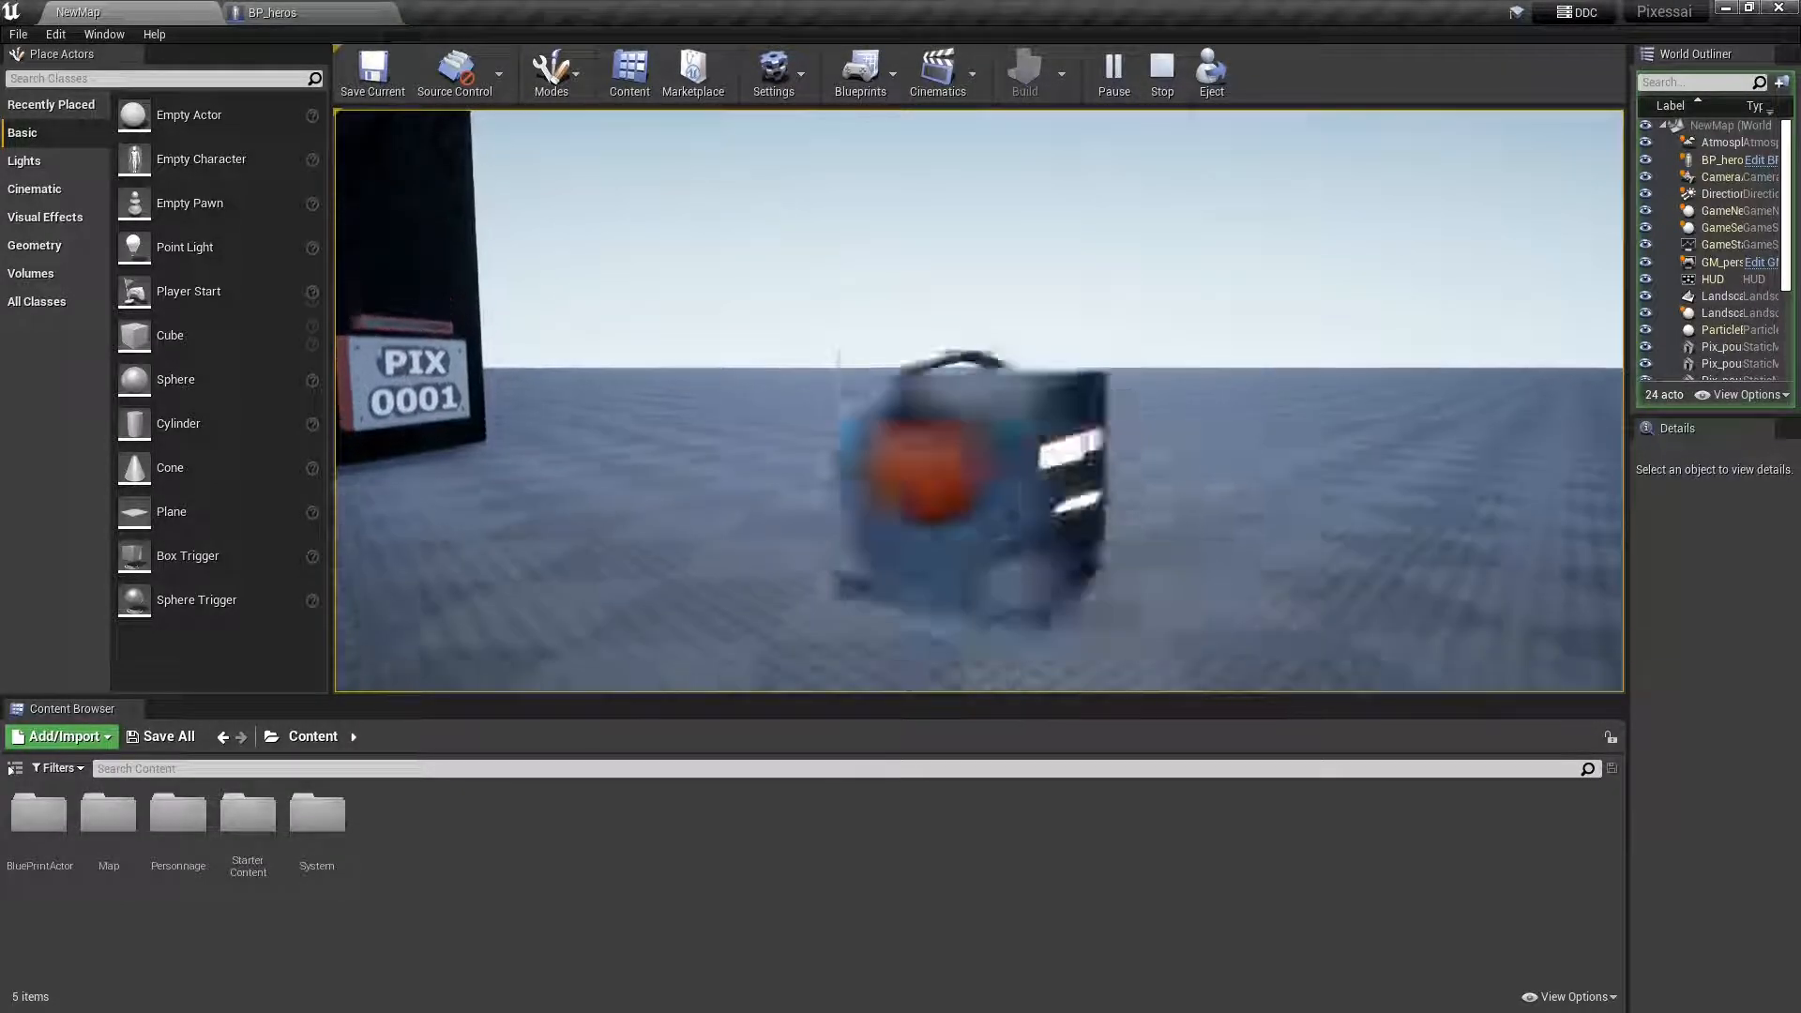
pyautogui.press('space')
pyautogui.press('space')
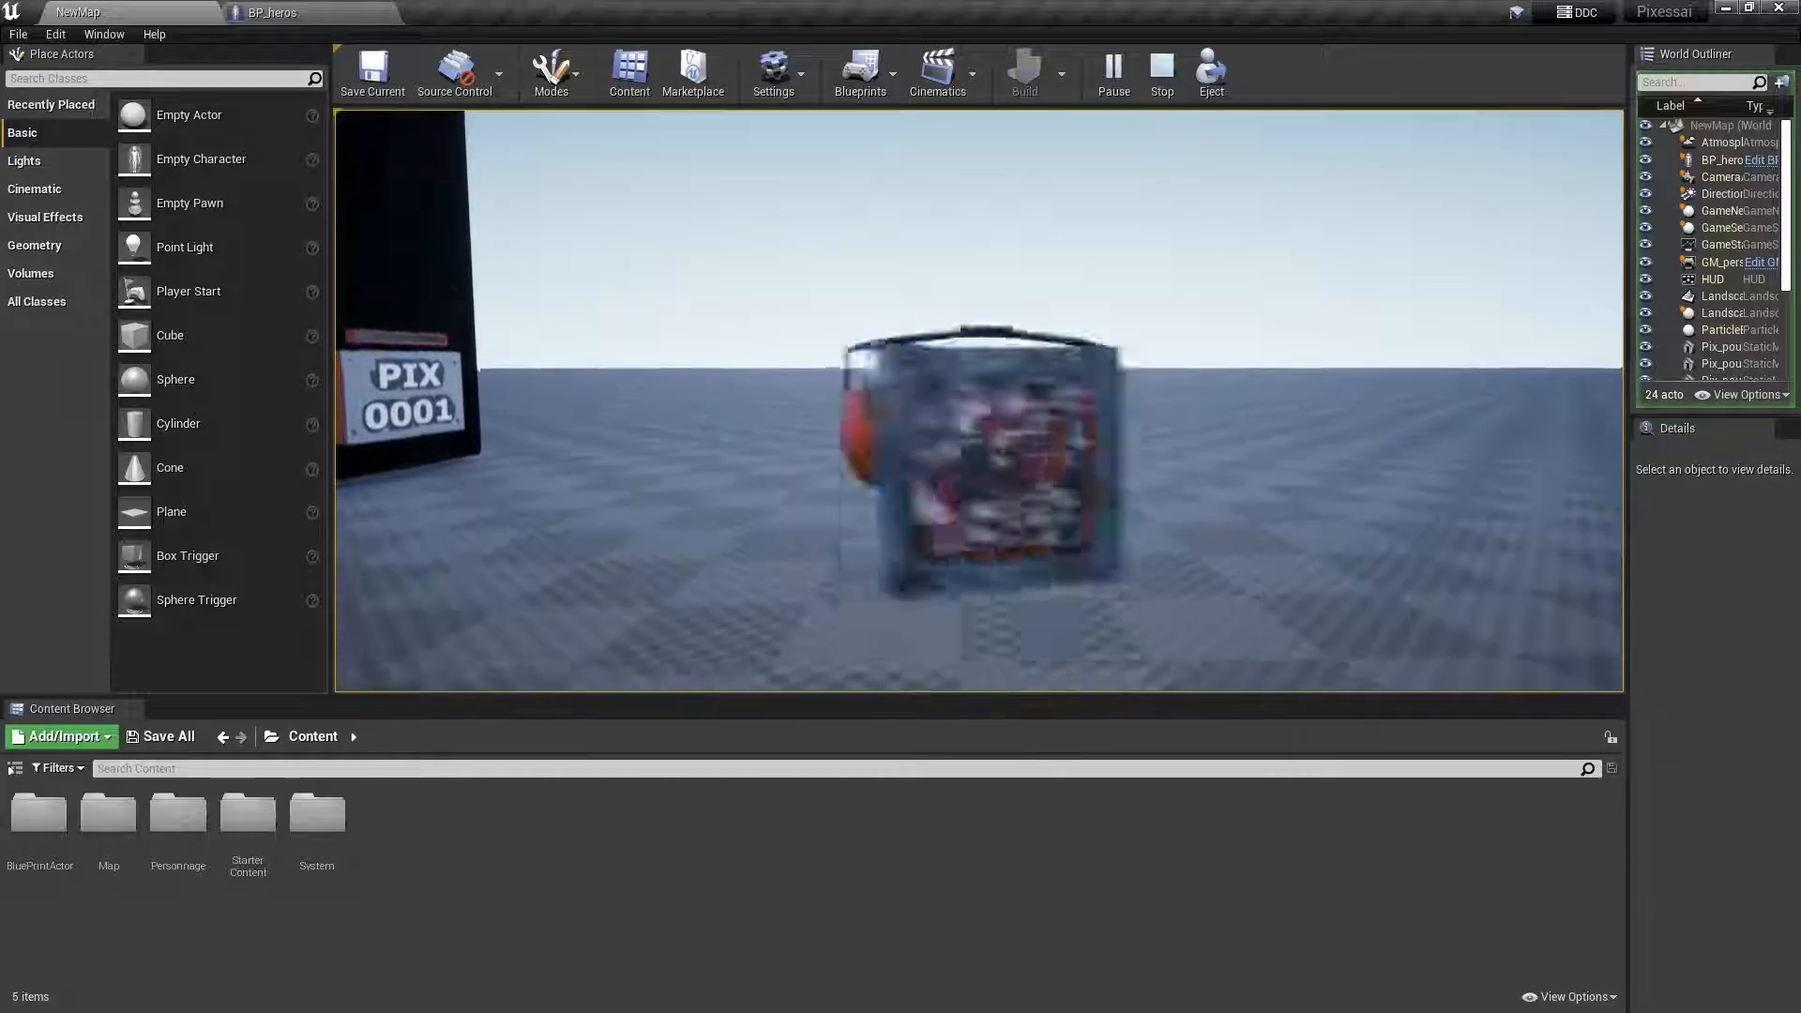
pyautogui.press('space')
pyautogui.press('space')
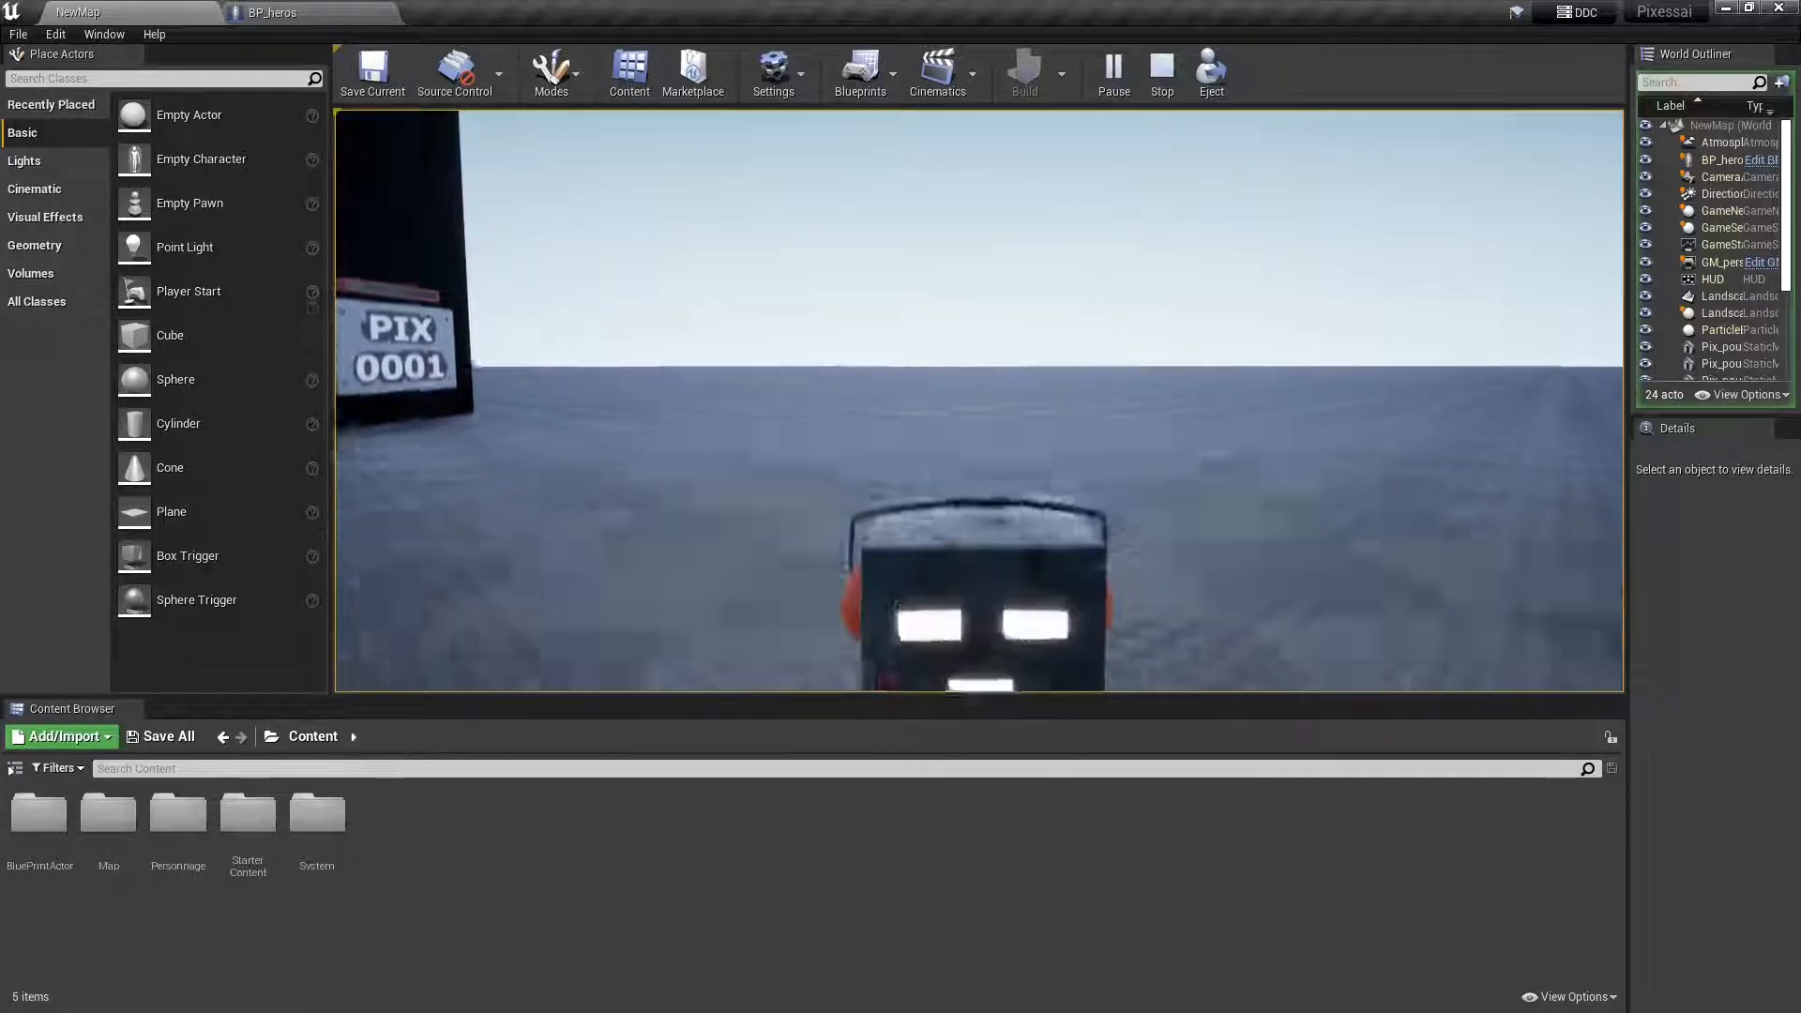
pyautogui.press('space')
pyautogui.press('space')
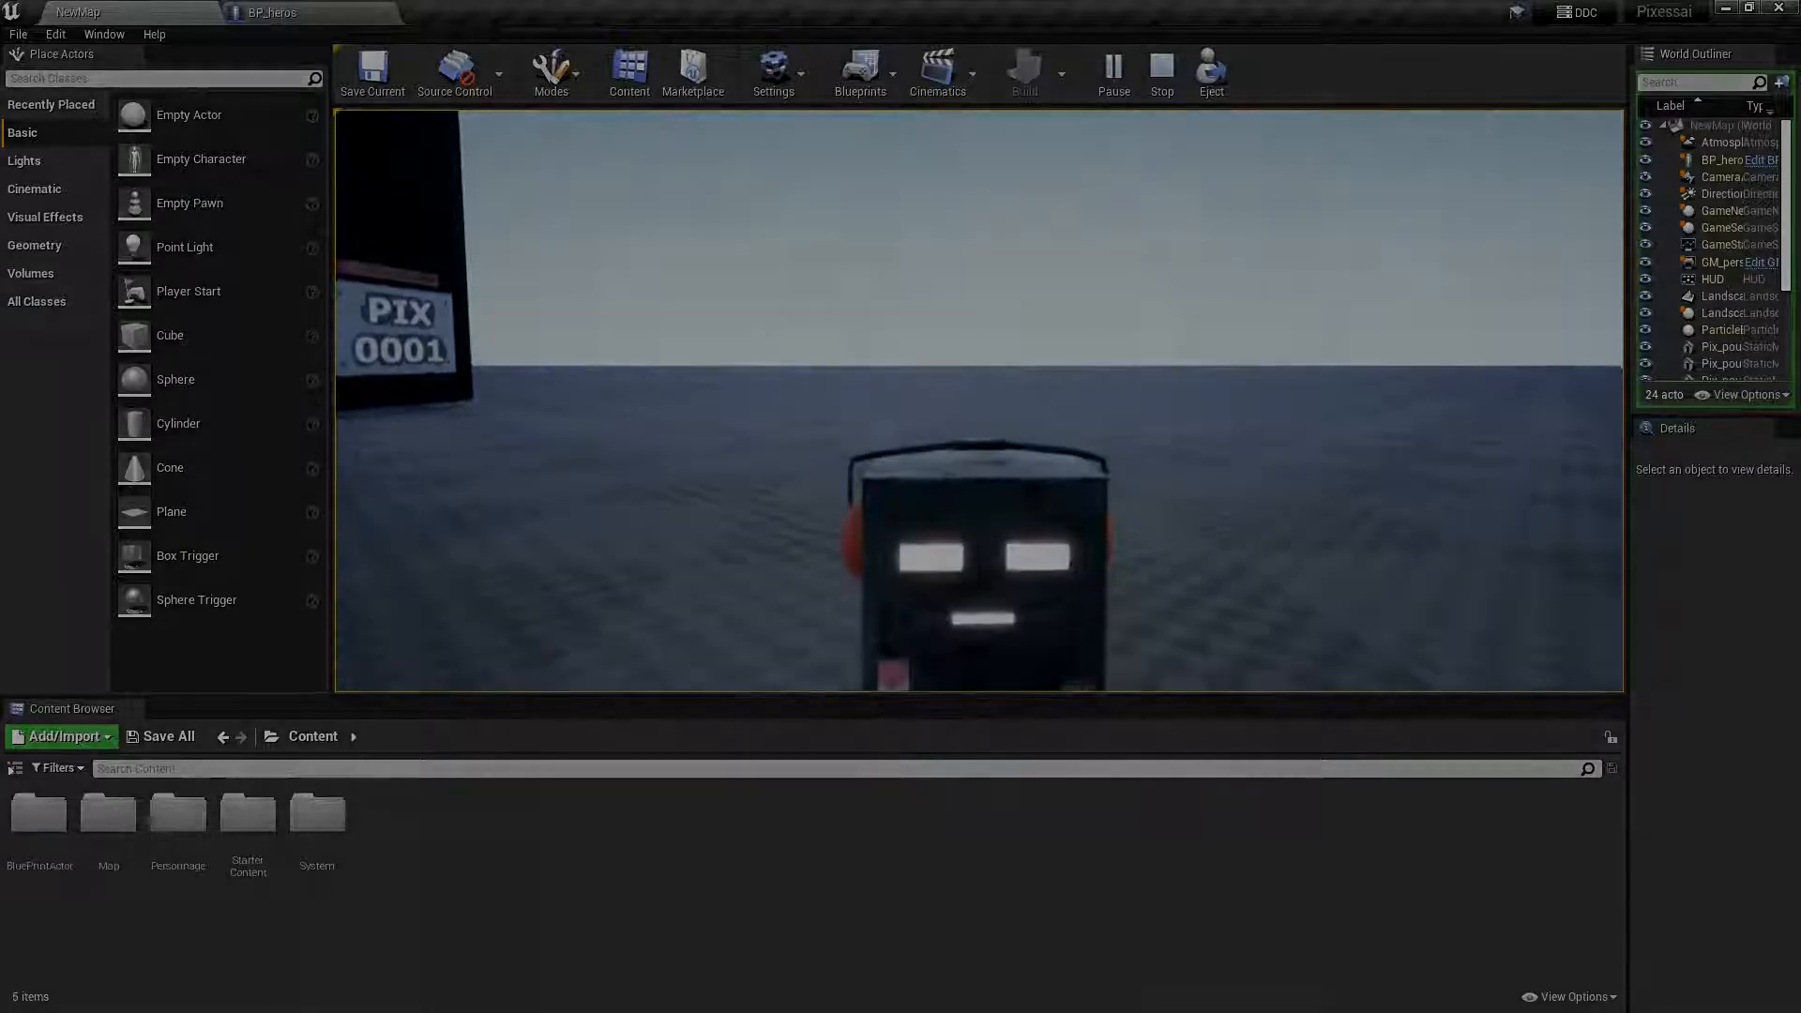
pyautogui.press('space')
pyautogui.press('space')
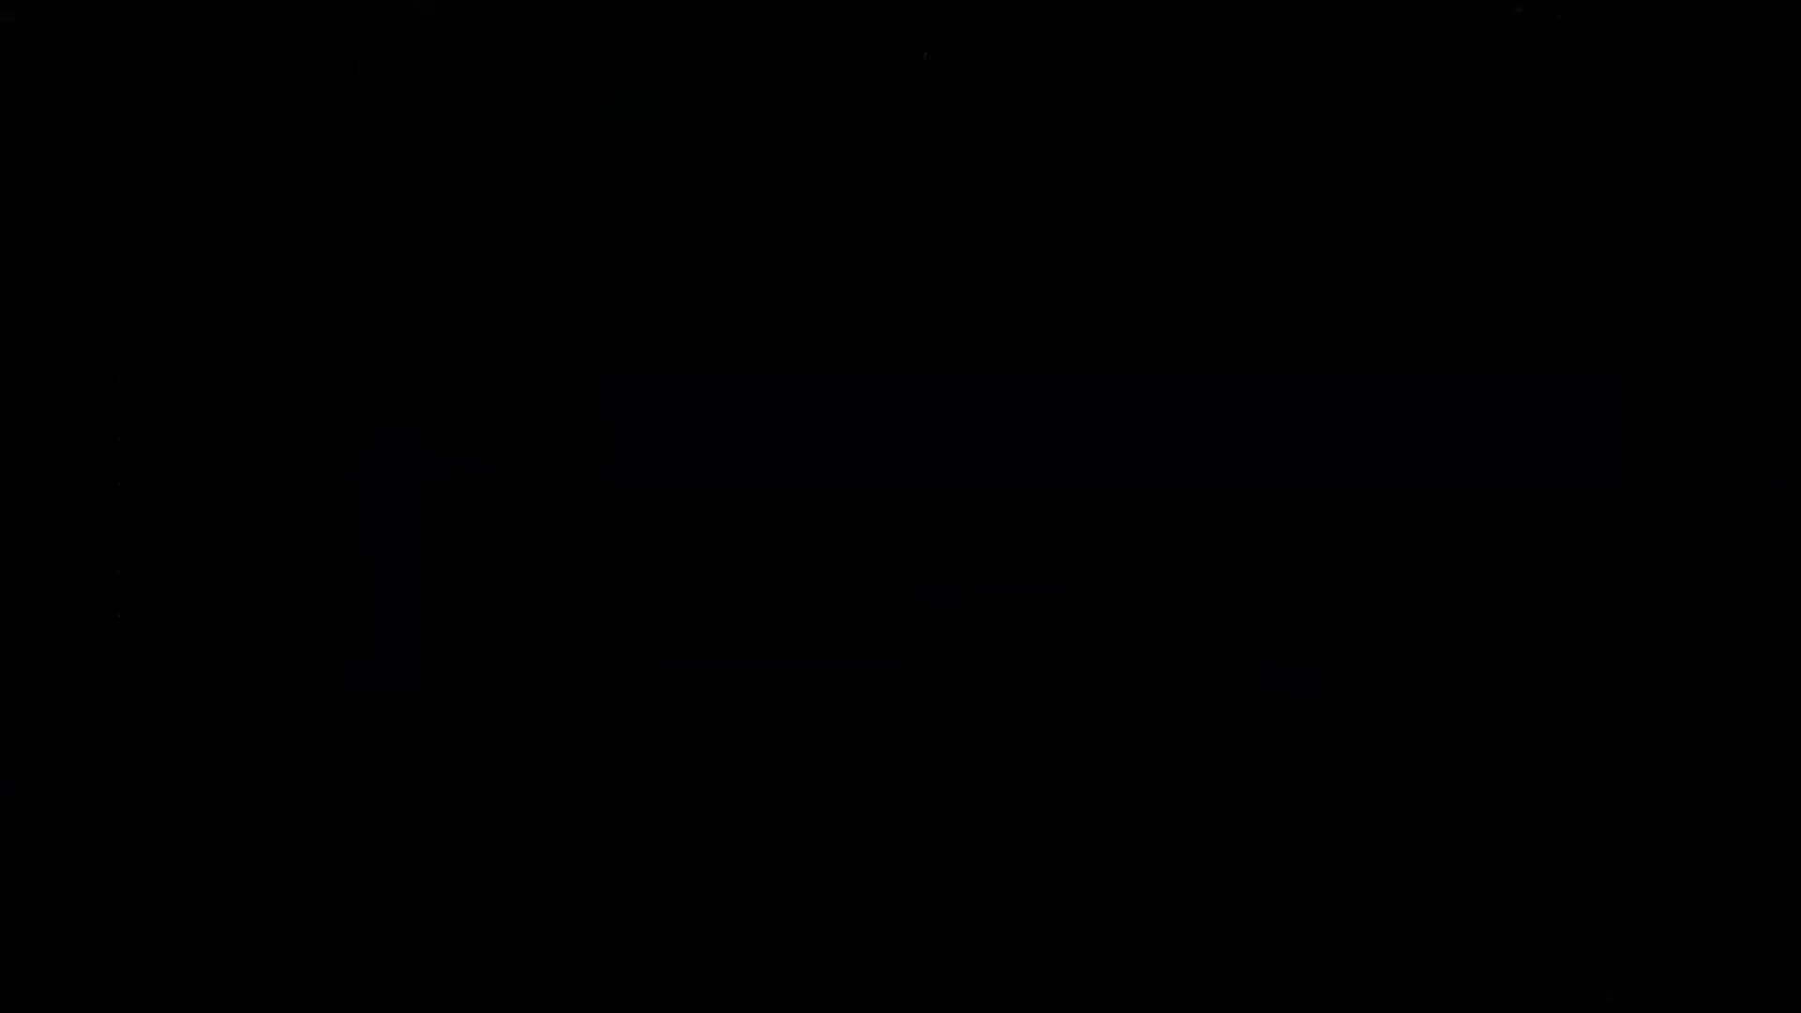